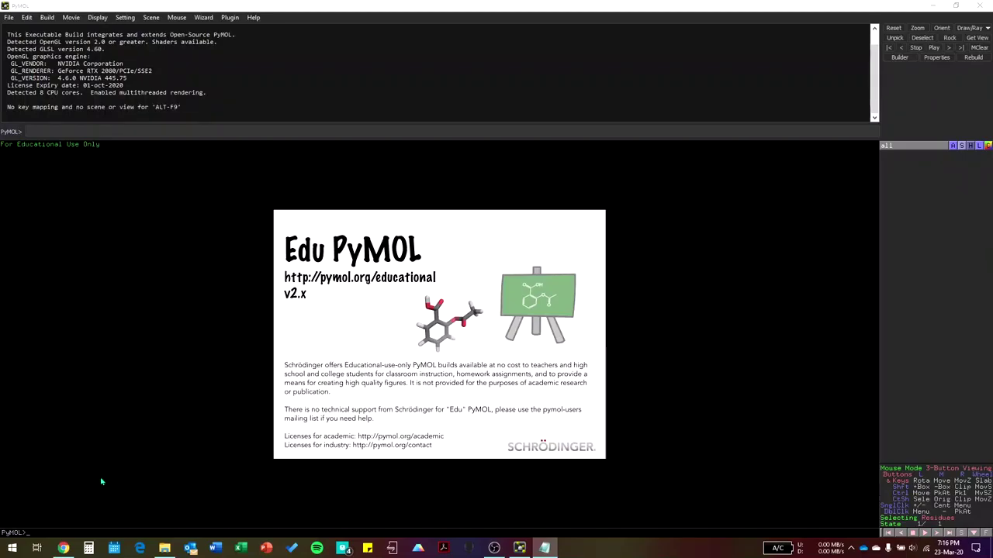
Switch to the browser showing the RCSB PDB entry page for 6C5X
left_click(64, 548)
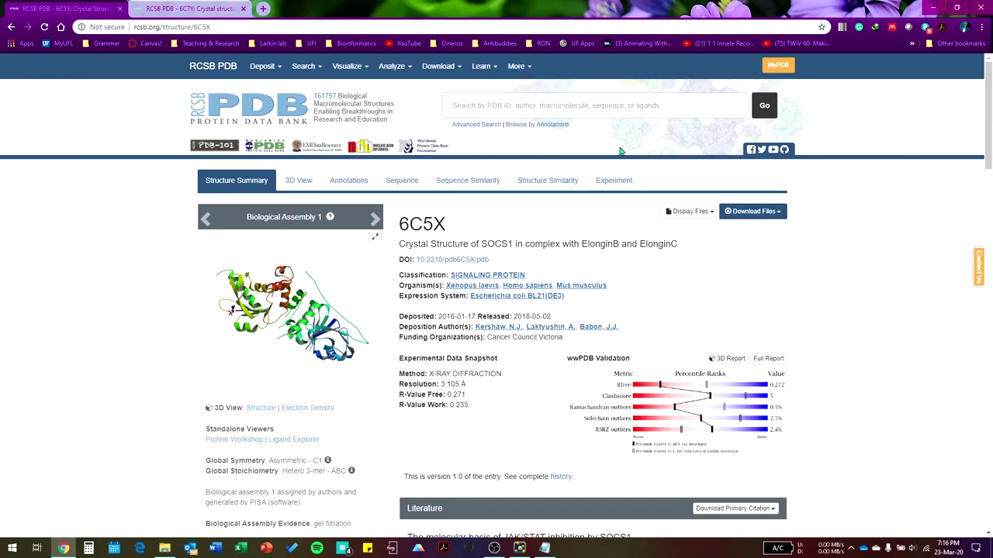
From the 6C5X entry page, use Download Files to save the structure in PDB Format
scroll(715, 280, "down", 1)
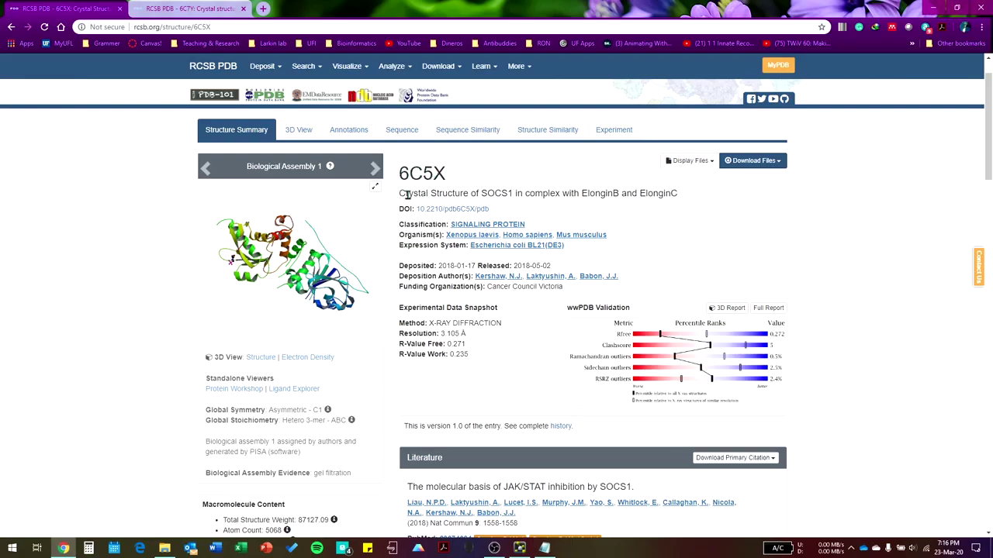
scroll(720, 238, "down", 2)
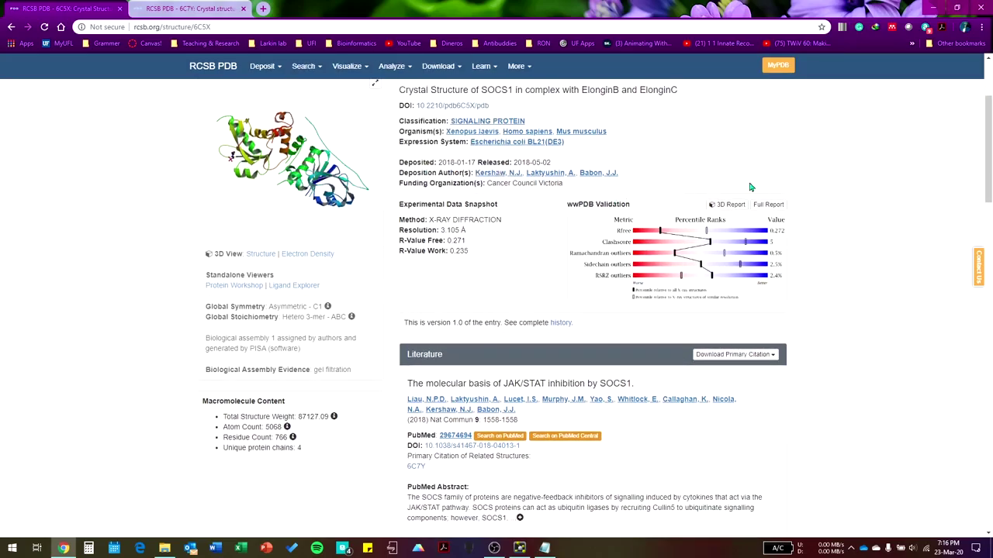
scroll(749, 186, "up", 2)
scroll(800, 365, "down", 2)
scroll(799, 366, "up", 3)
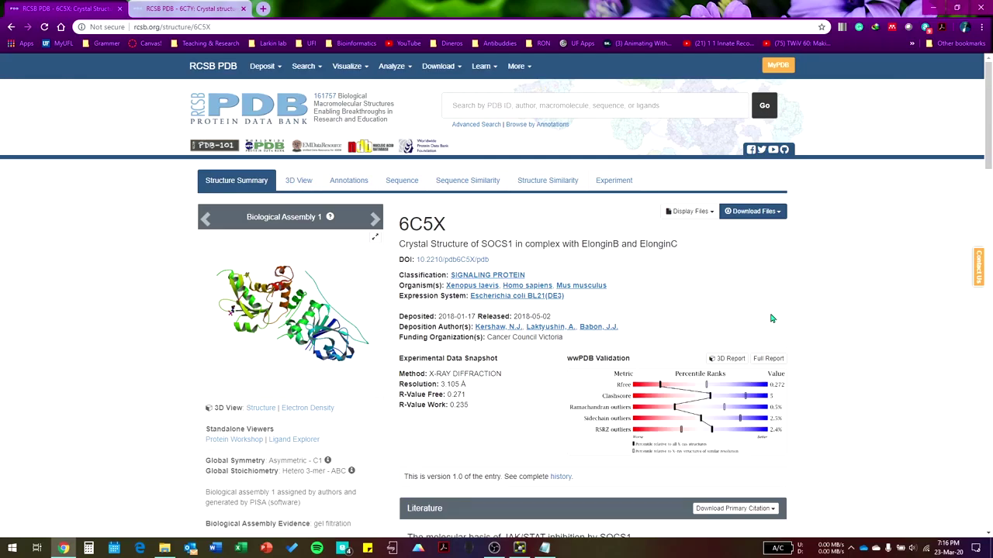
left_click(772, 217)
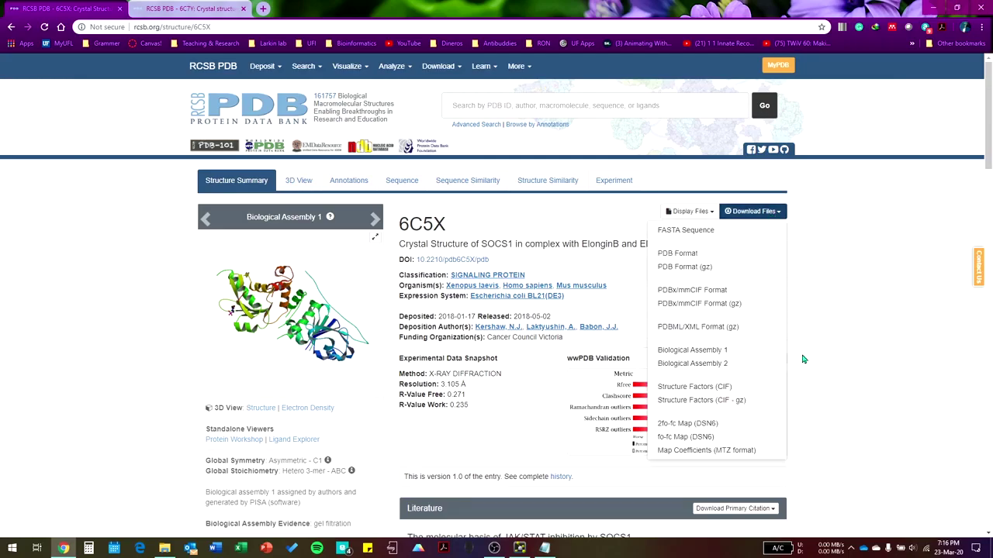
left_click(726, 259)
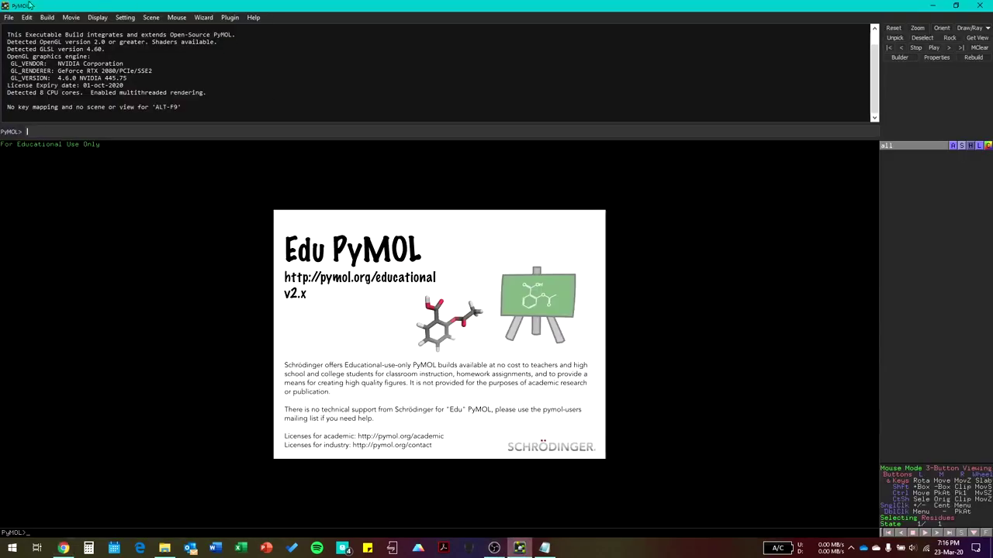
Load socs1 + elongin.pdb from Desktop > Dell transcript > pdb into PyMOL
left_click(9, 17)
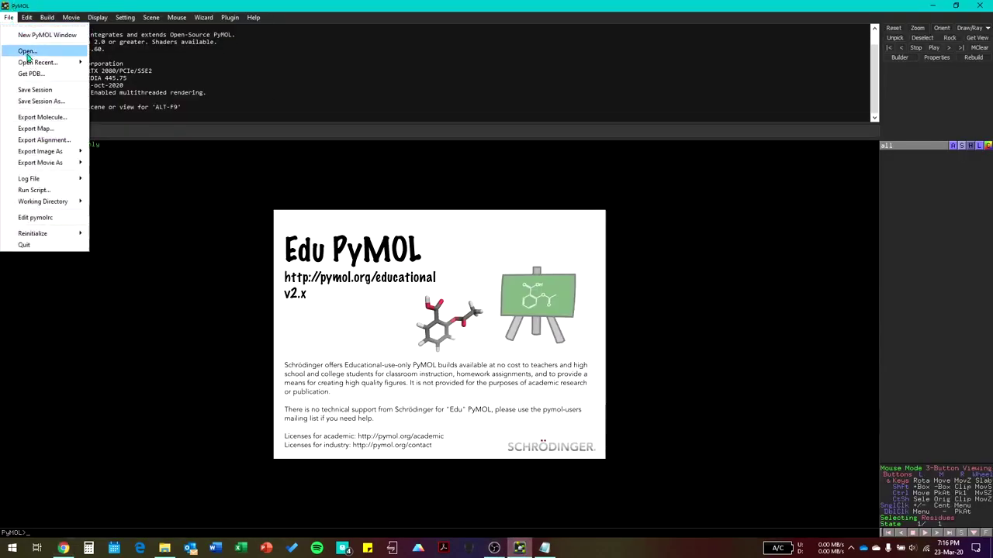
left_click(27, 52)
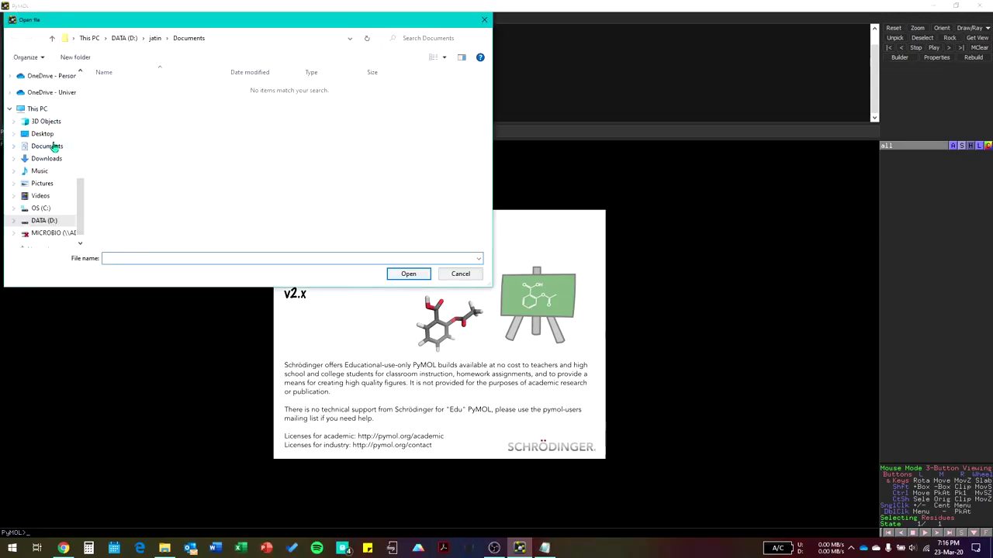
left_click(43, 133)
double_click(127, 141)
double_click(124, 87)
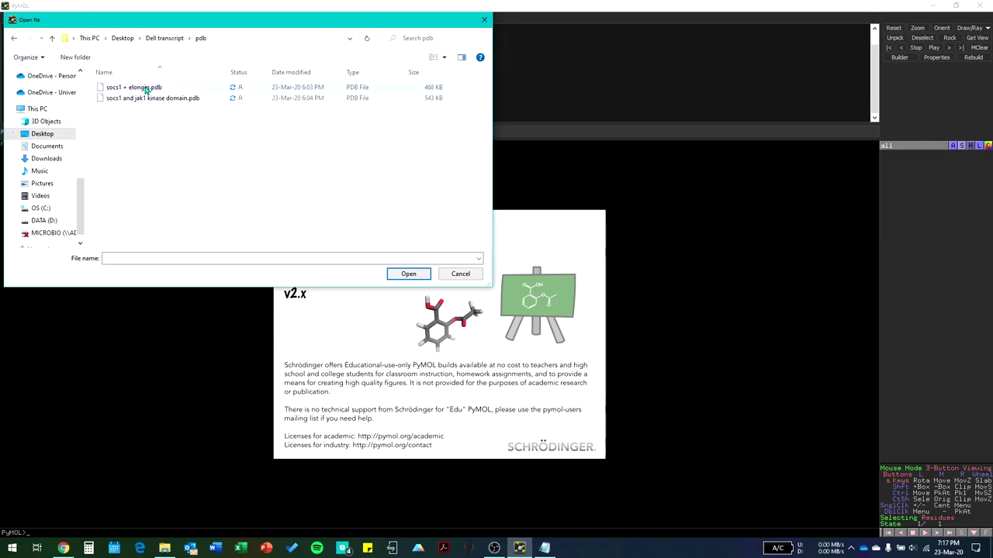
left_click(144, 90)
left_click(144, 90)
left_click(403, 279)
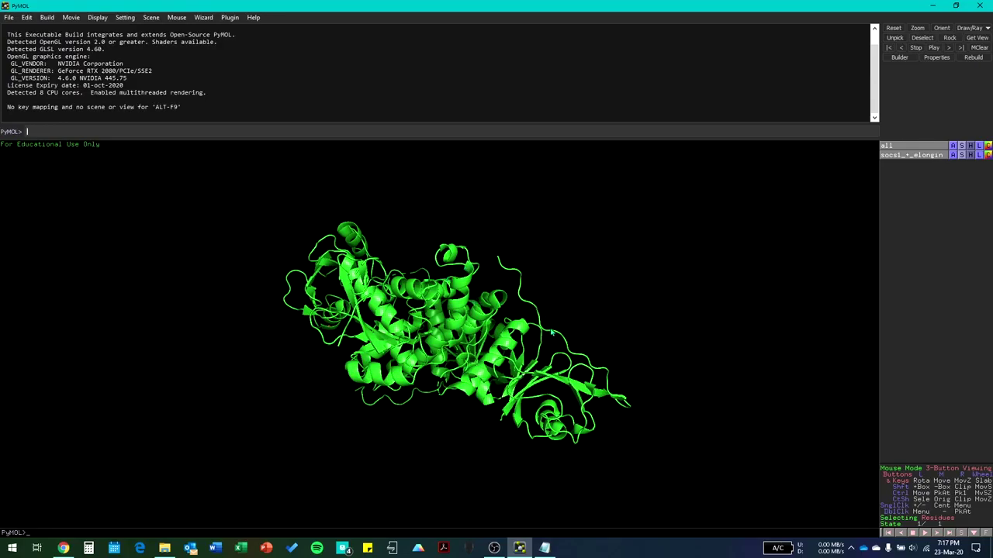
Rotate the model to inspect it, then colour the whole structure blue
left_click_drag(599, 305, 386, 280)
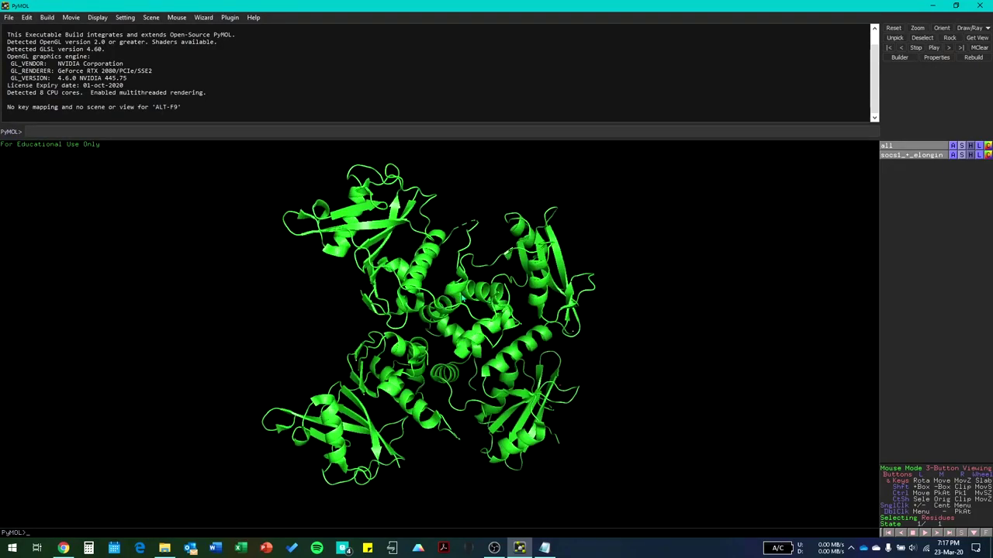
left_click_drag(481, 298, 505, 218)
left_click_drag(540, 399, 546, 370)
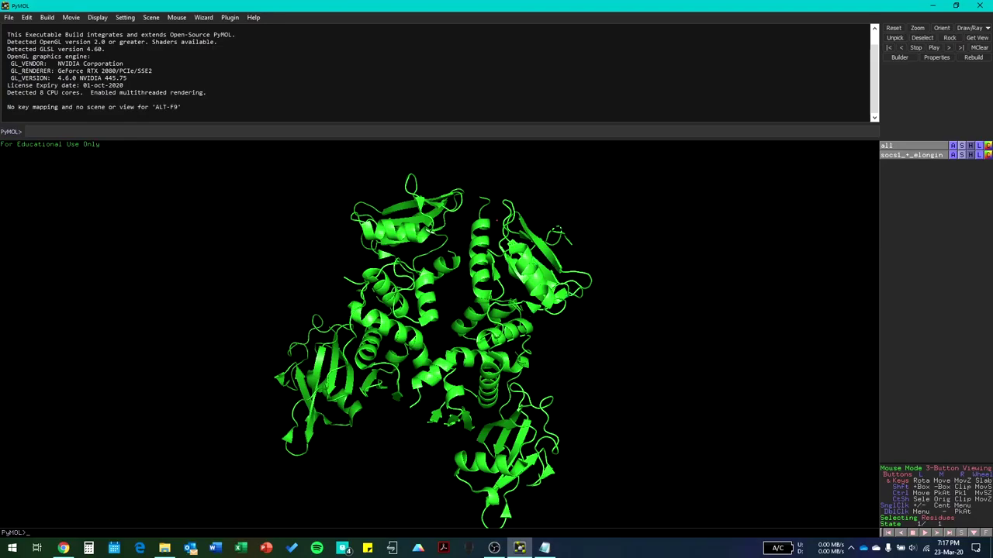
left_click(988, 146)
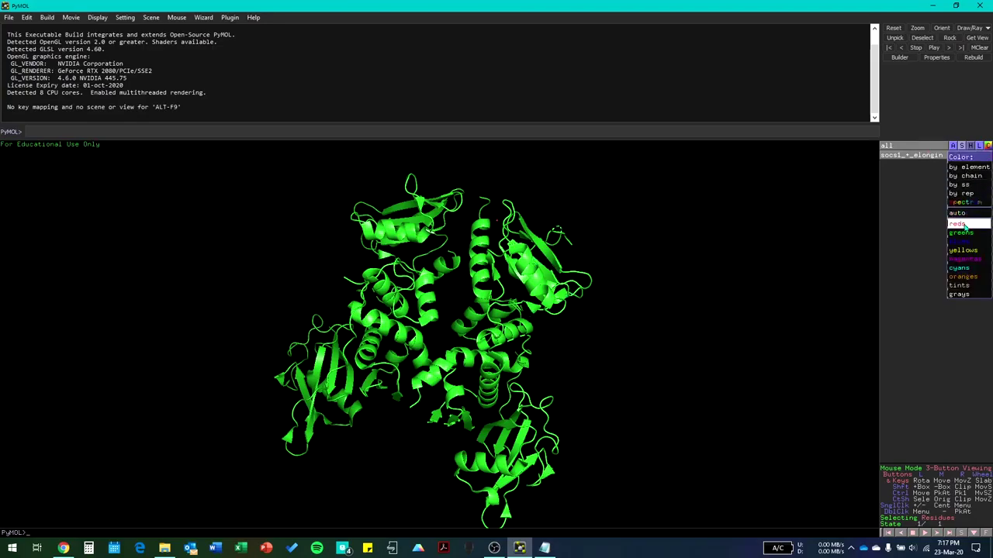
mouse_move(960, 252)
left_click(924, 244)
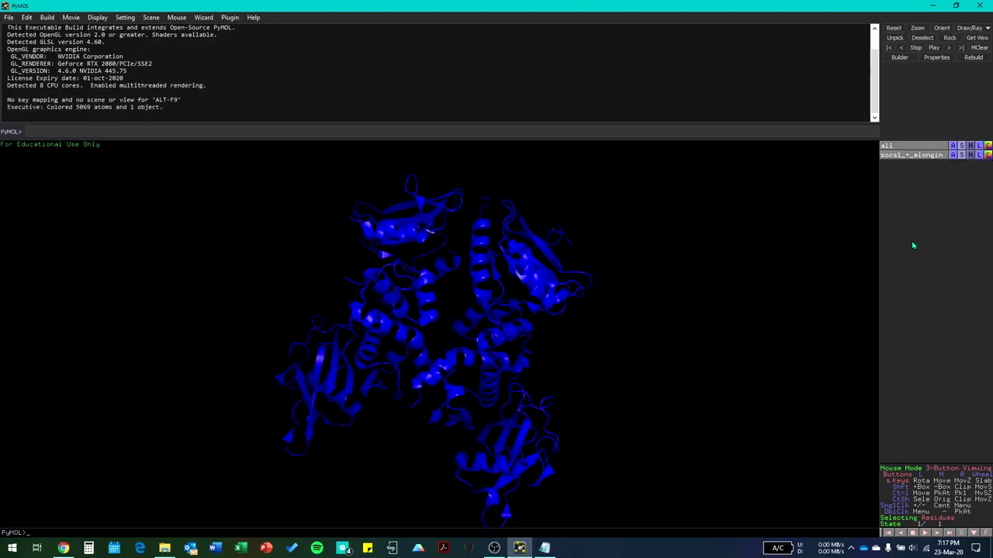
Toggle the socs1_+_elongin object's visibility off and on several times
left_click(988, 156)
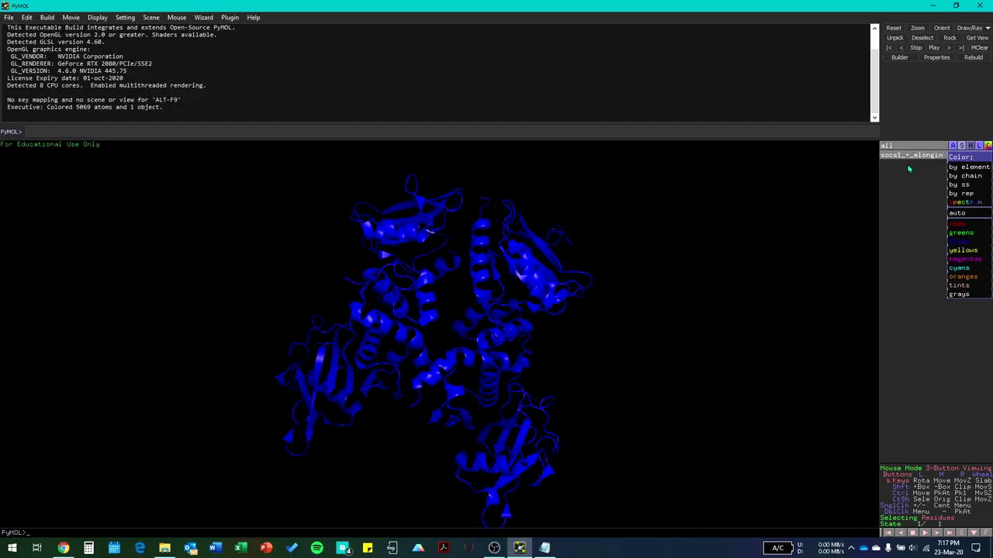
left_click(894, 147)
left_click(894, 147)
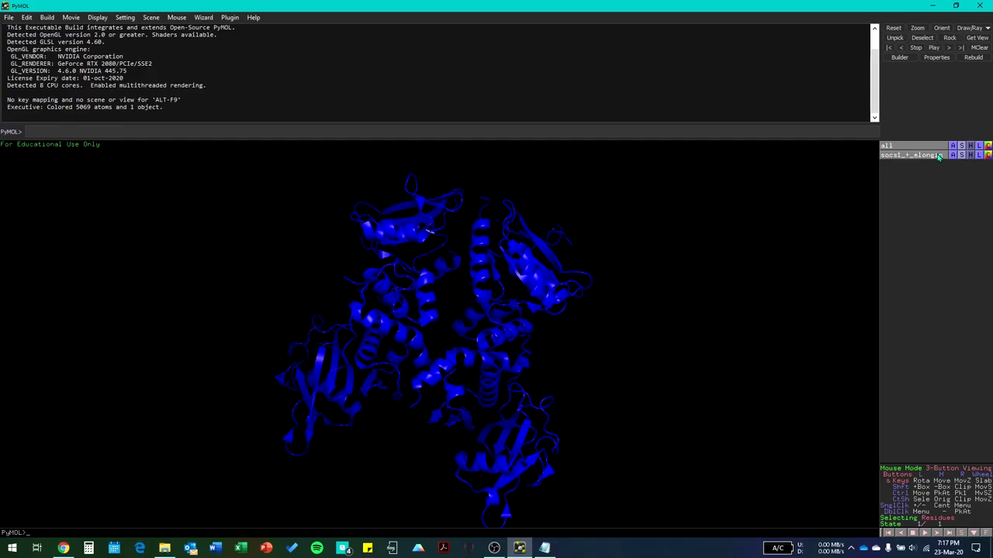
left_click(897, 158)
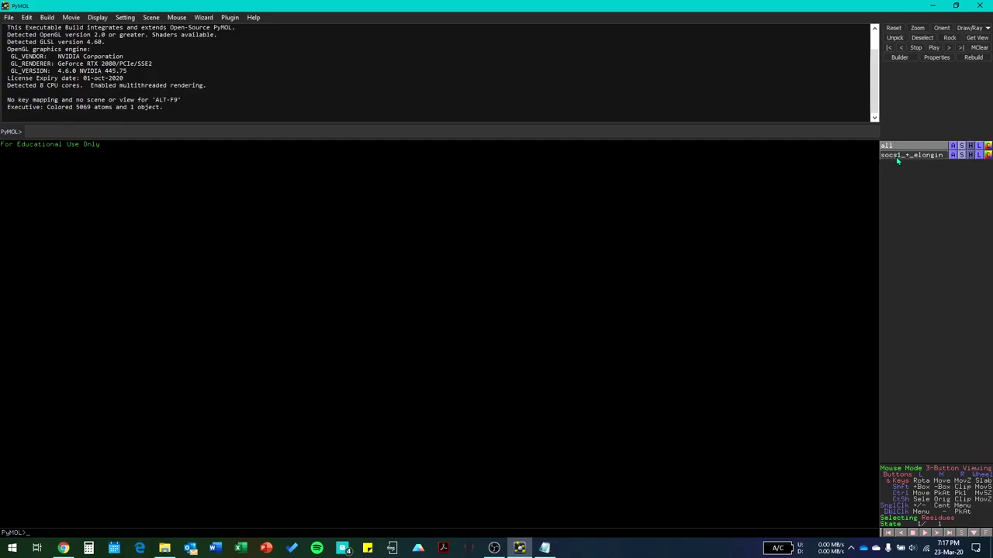
left_click(897, 159)
left_click(897, 159)
left_click(905, 156)
left_click(903, 158)
left_click(902, 159)
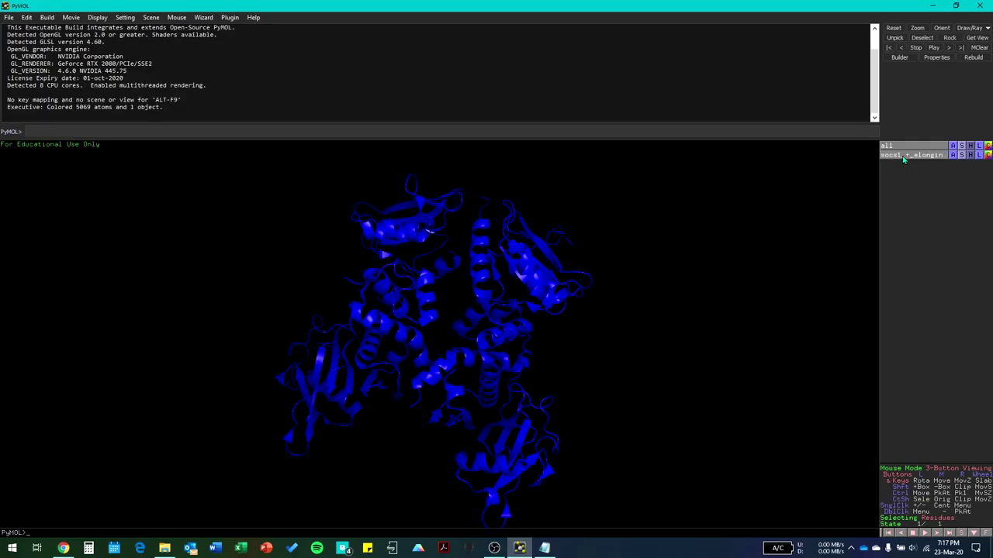
Recolour the socs1_+_elongin object orange
left_click(988, 157)
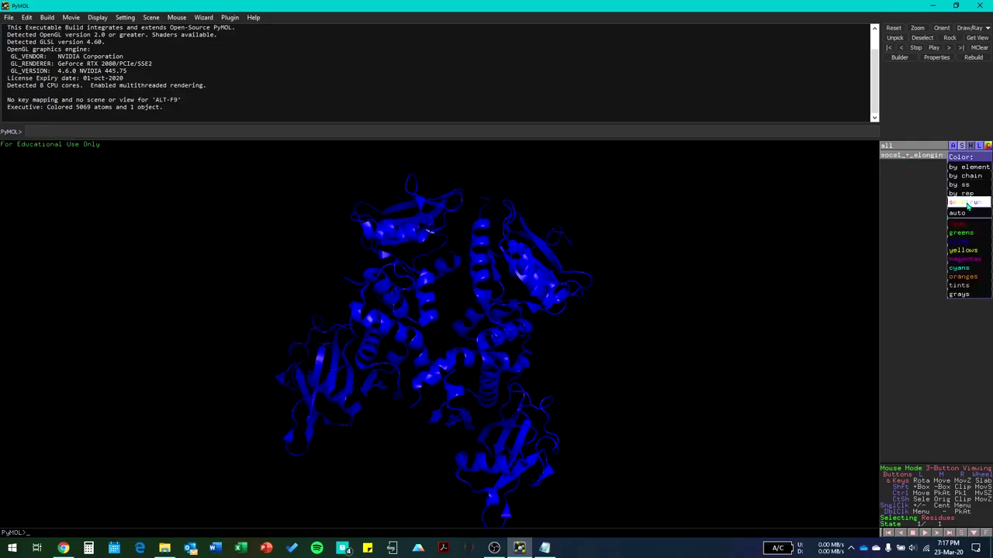
mouse_move(963, 279)
left_click(919, 277)
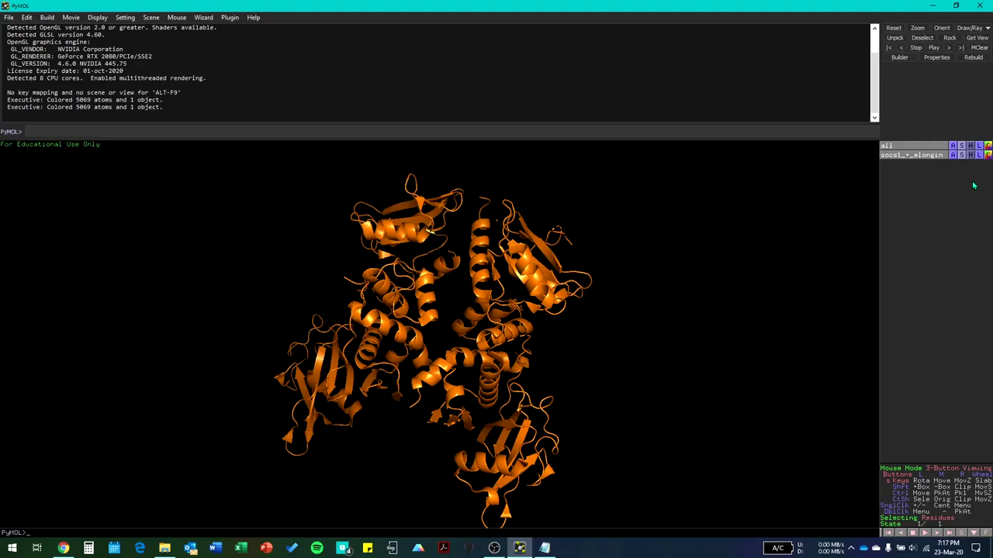
Colour socs1_+_elongin by chain so each chain gets its own colour
left_click(989, 158)
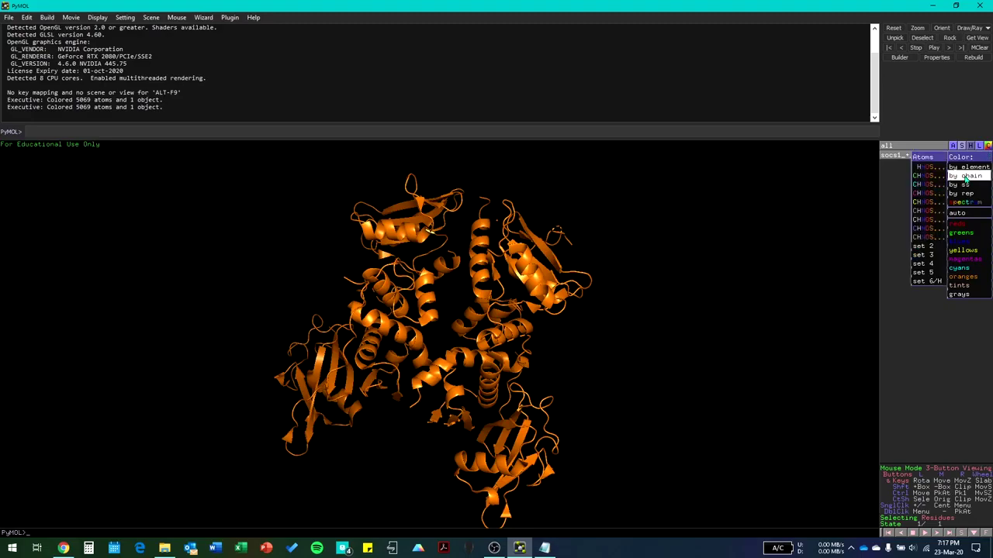
mouse_move(967, 179)
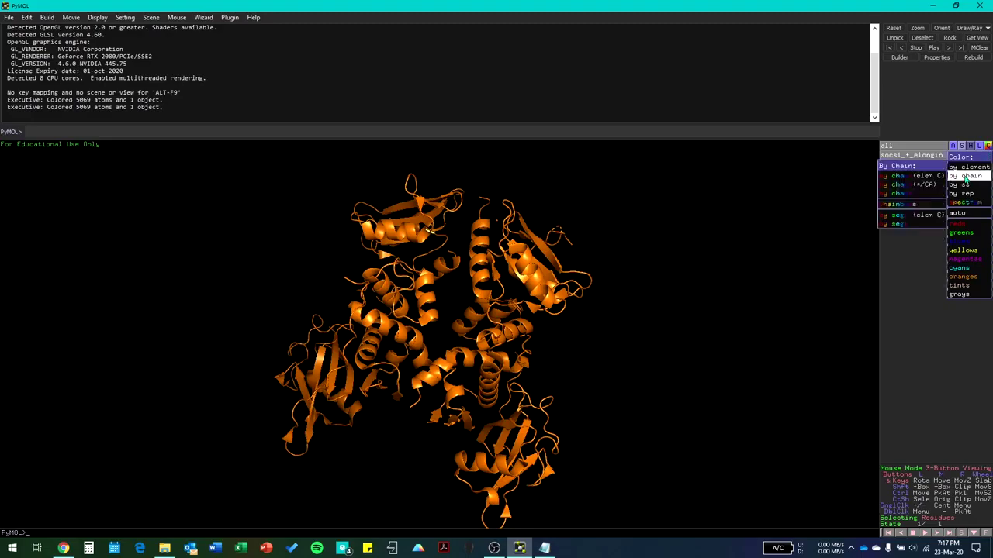
left_click(915, 178)
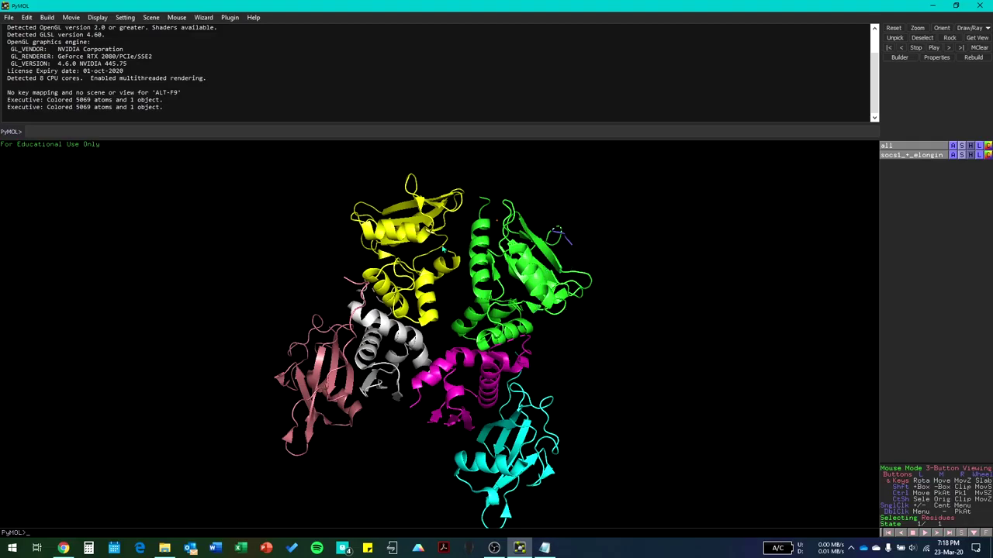
Label every chain (chain A to chain G) with its chain name
left_click(980, 157)
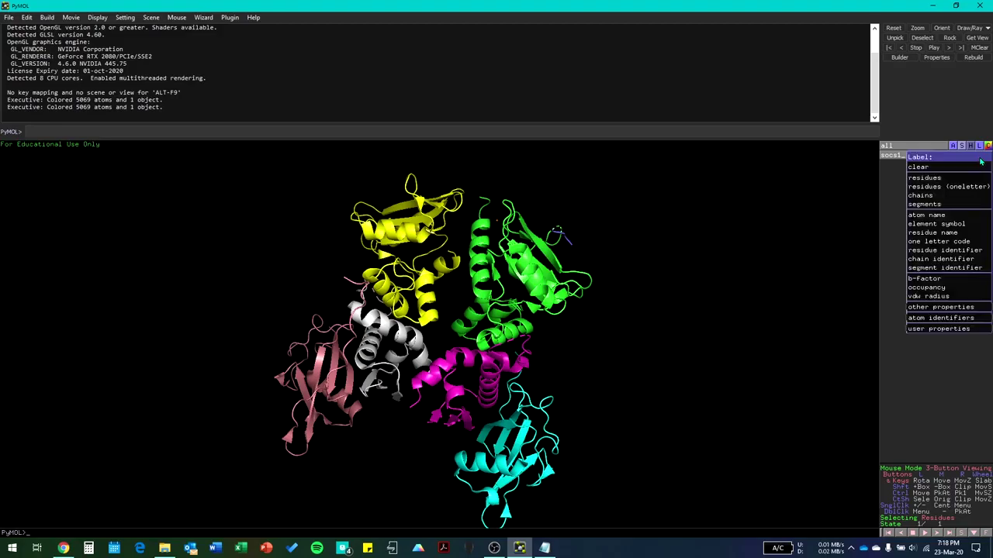
left_click(937, 200)
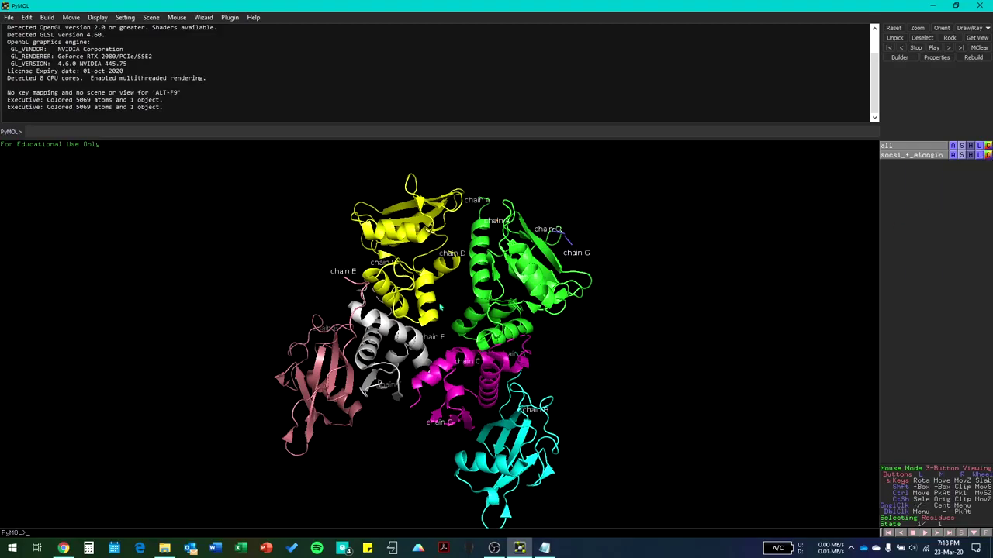
left_click_drag(355, 277, 310, 349)
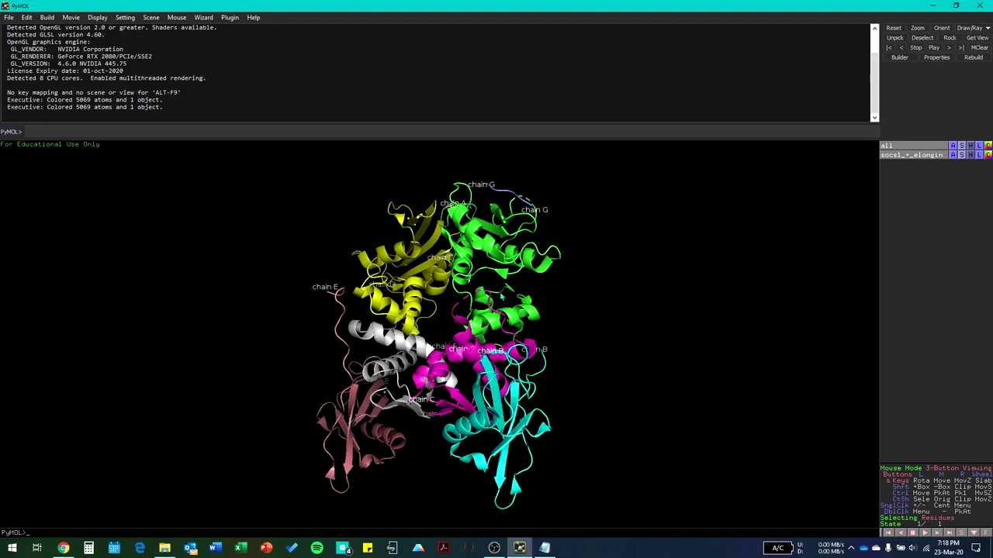
Show socs1_+_elongin as sticks and add a ribbon representation over the cartoon
mouse_move(63, 549)
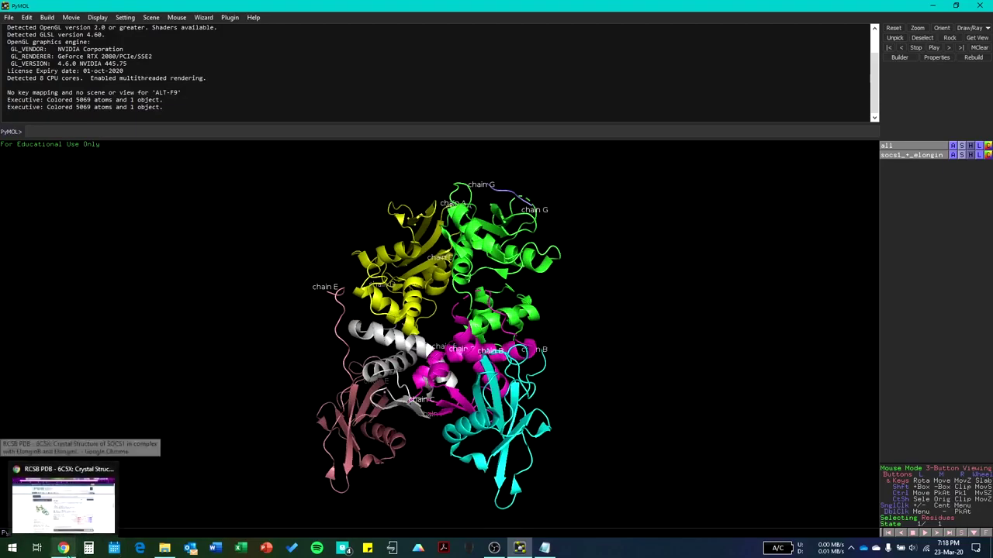
left_click_drag(626, 344, 372, 349)
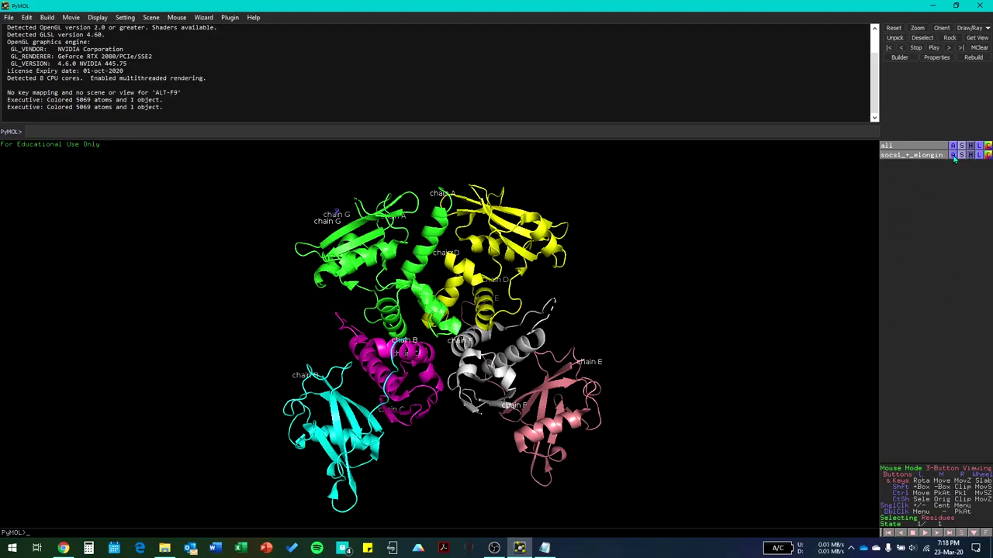
left_click(961, 155)
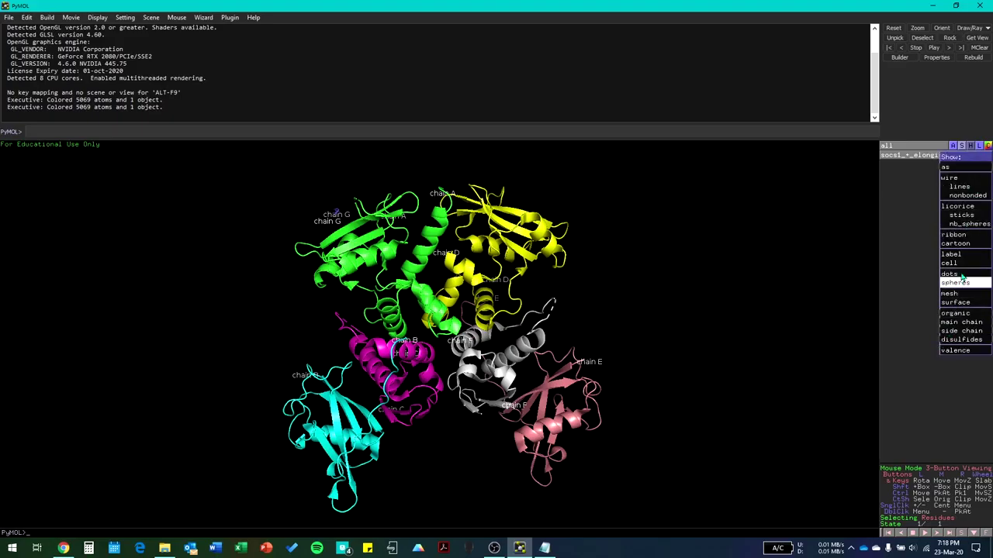
left_click(973, 217)
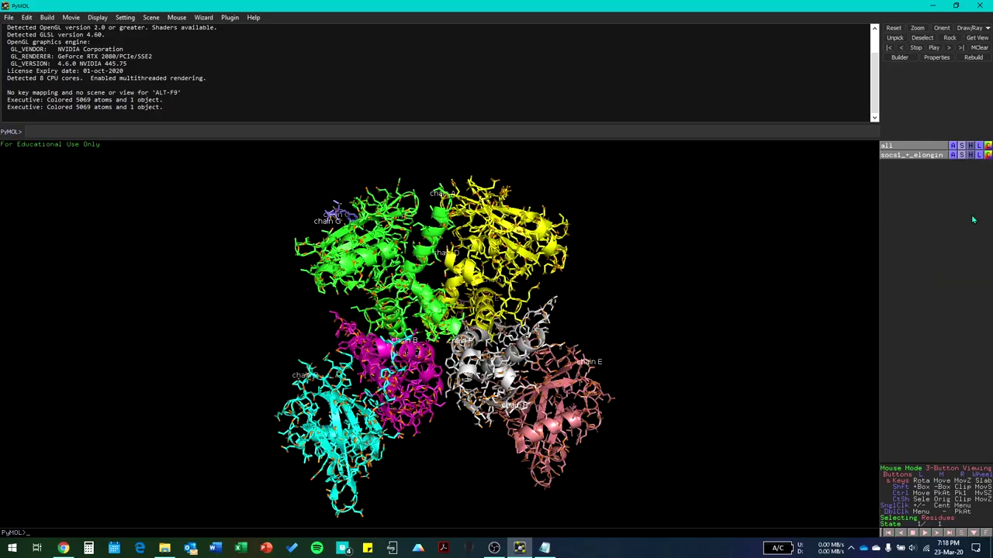
left_click(961, 155)
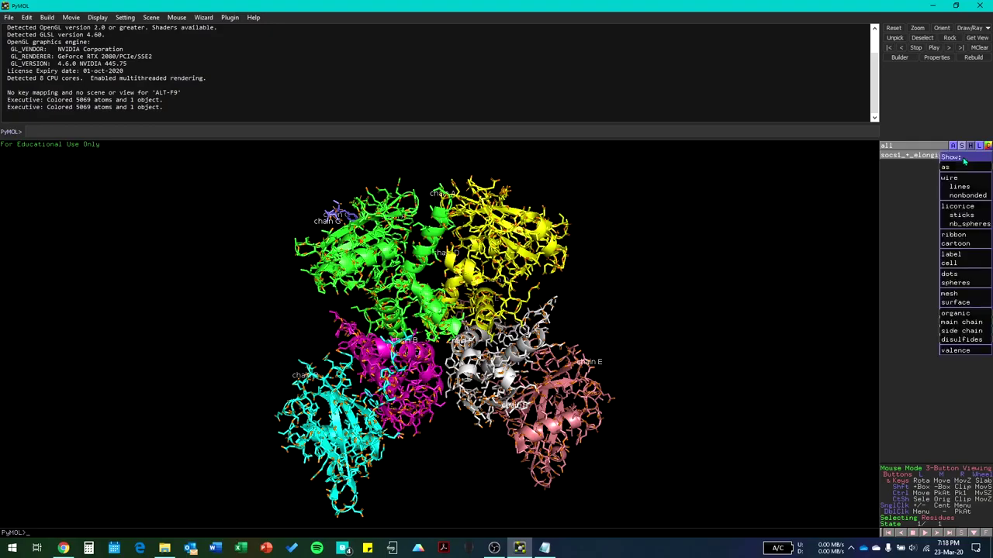
left_click(963, 237)
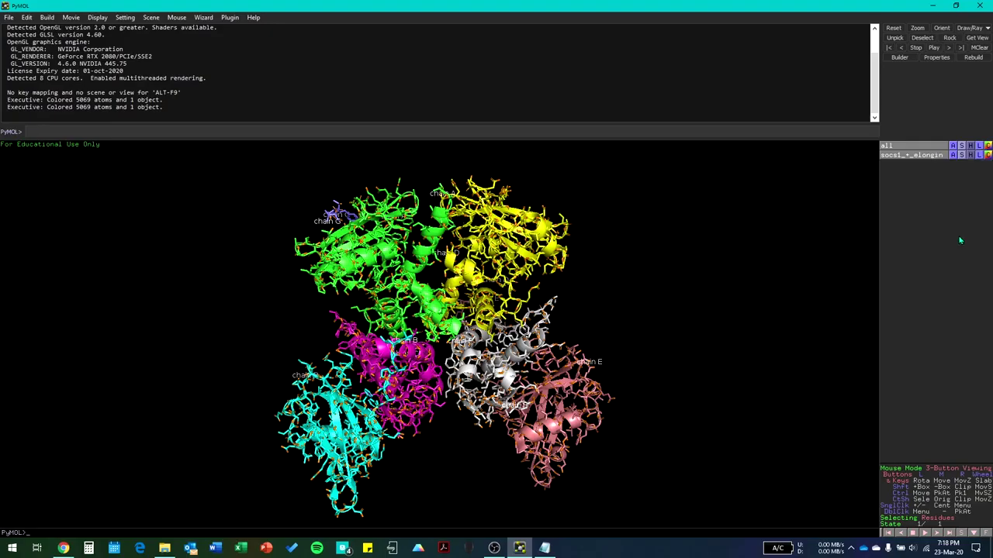
left_click(961, 155)
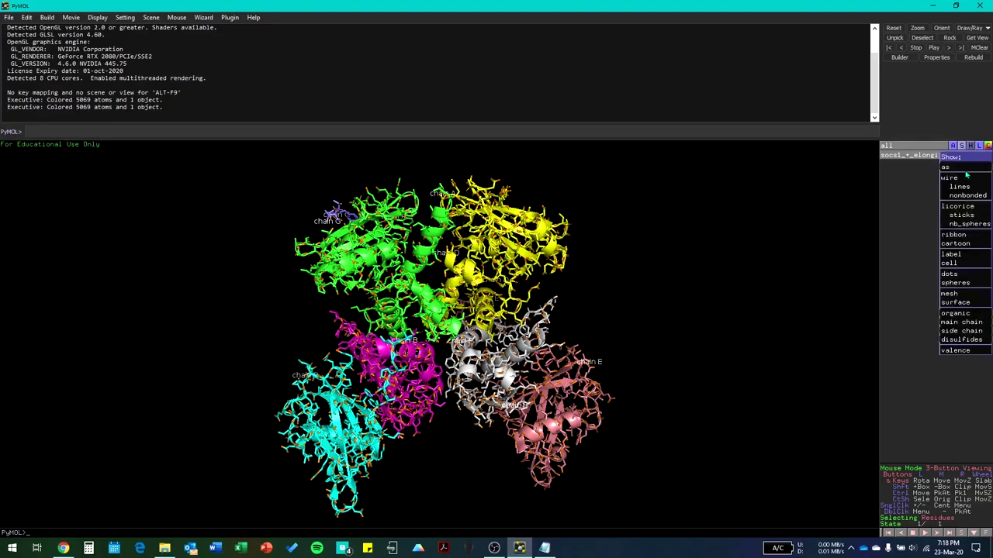
left_click(901, 266)
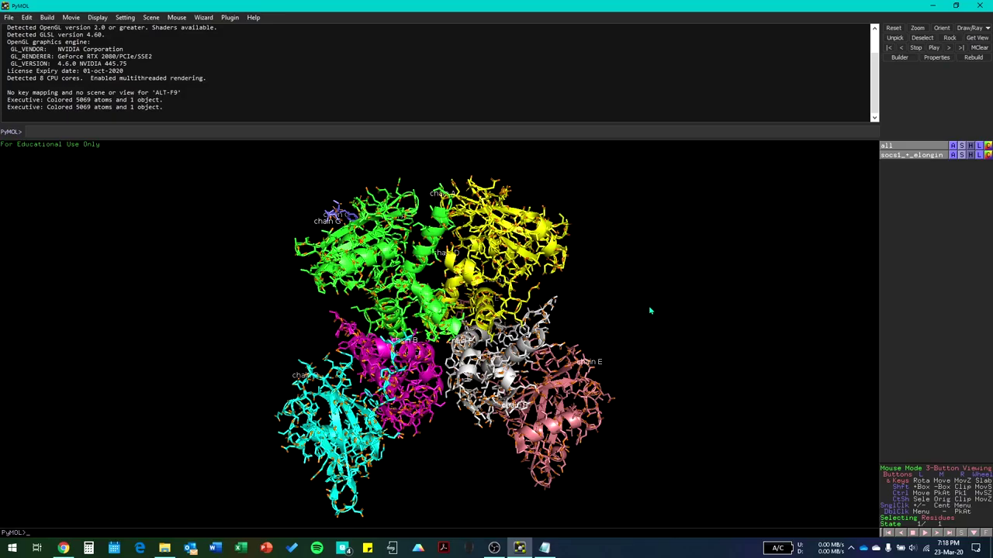
Hide the cartoon and ribbon representations, leaving only the chain-coloured wireframe atoms
left_click_drag(256, 333, 460, 334)
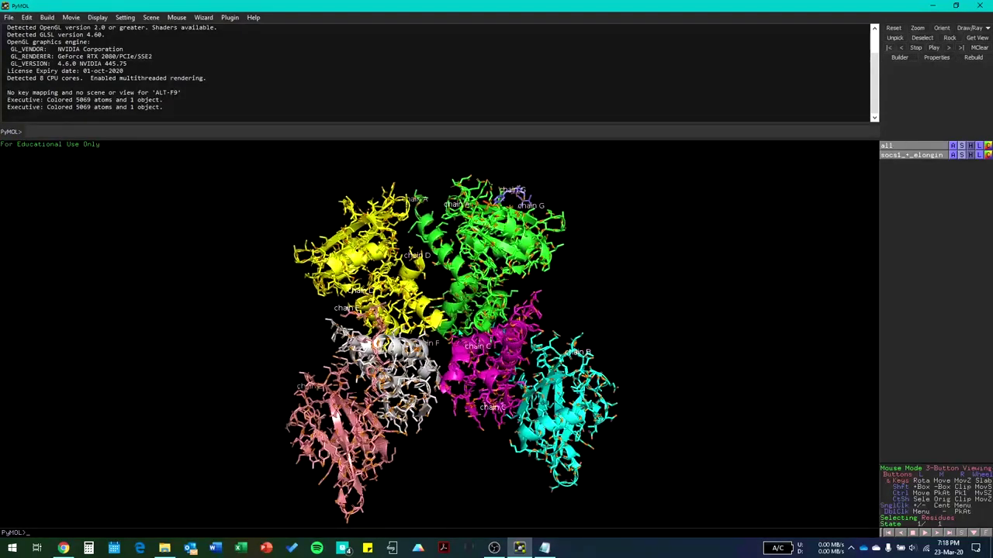
left_click(971, 157)
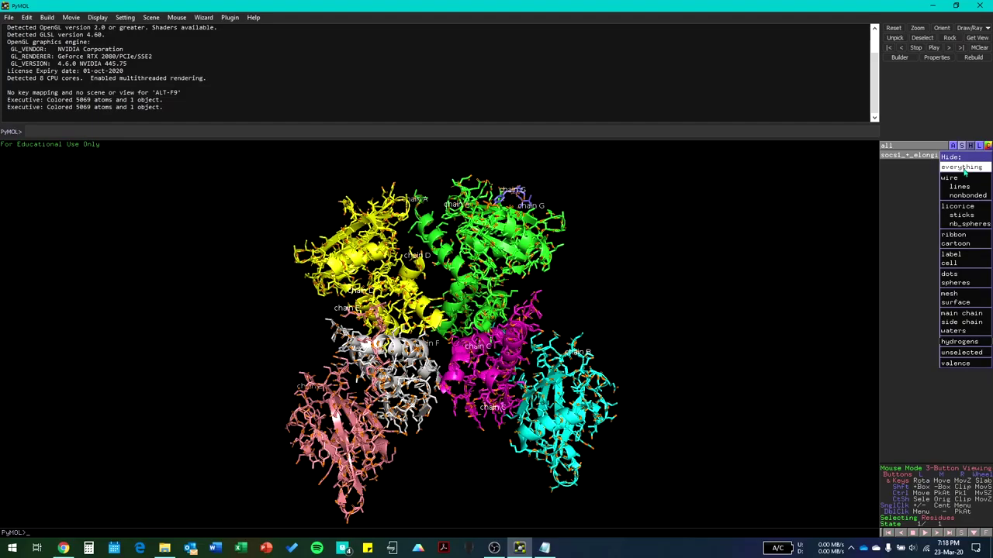
left_click(962, 244)
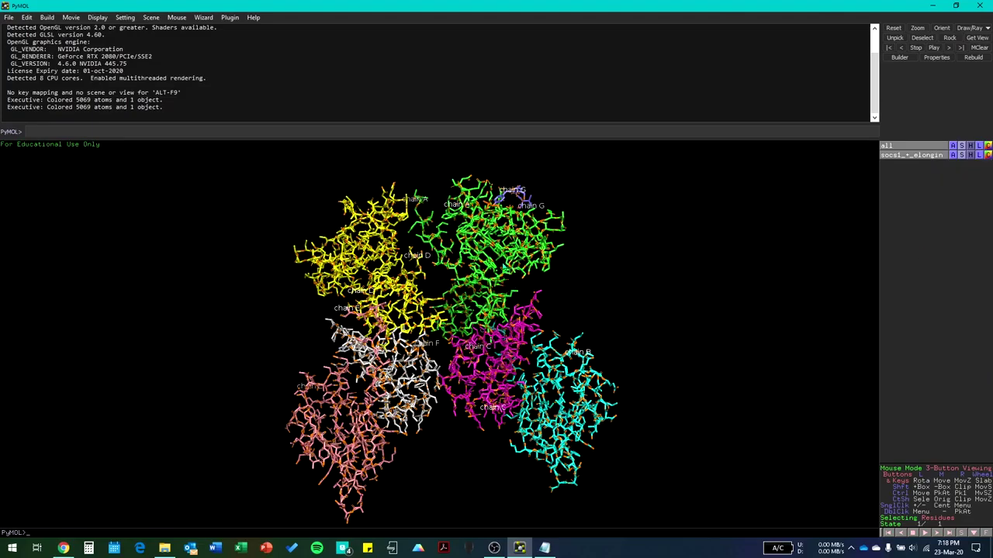
left_click(970, 156)
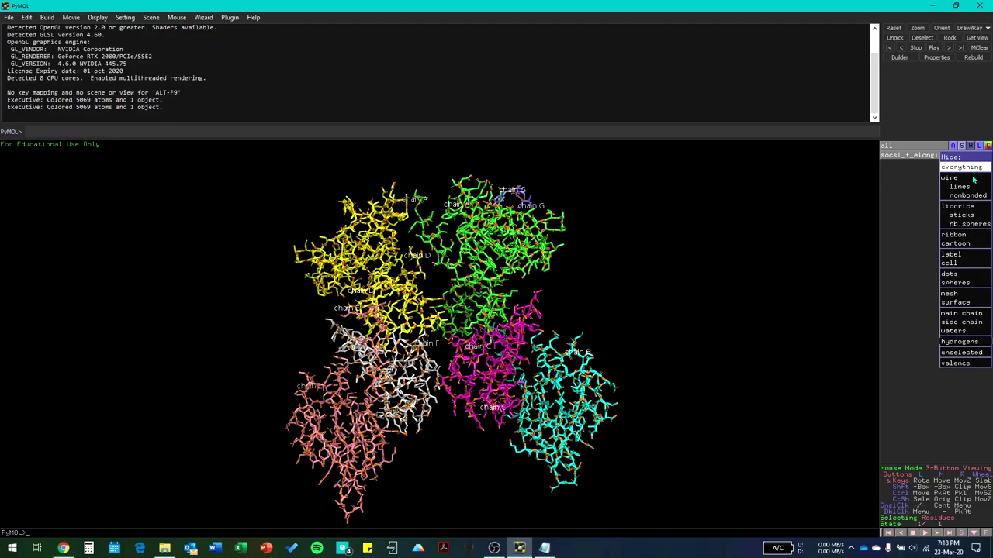
left_click(967, 237)
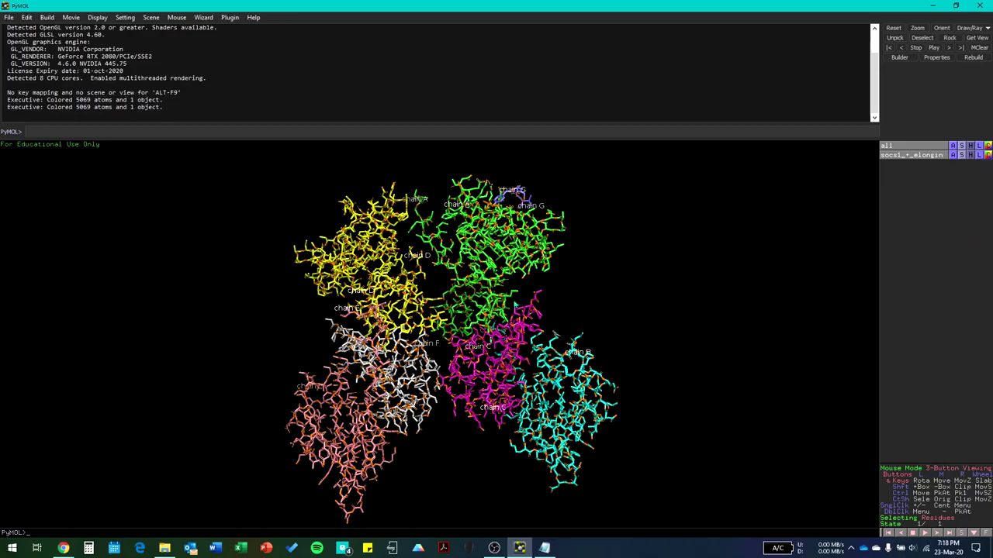
left_click_drag(516, 305, 589, 329)
left_click(961, 155)
left_click(962, 179)
left_click(968, 159)
left_click(898, 202)
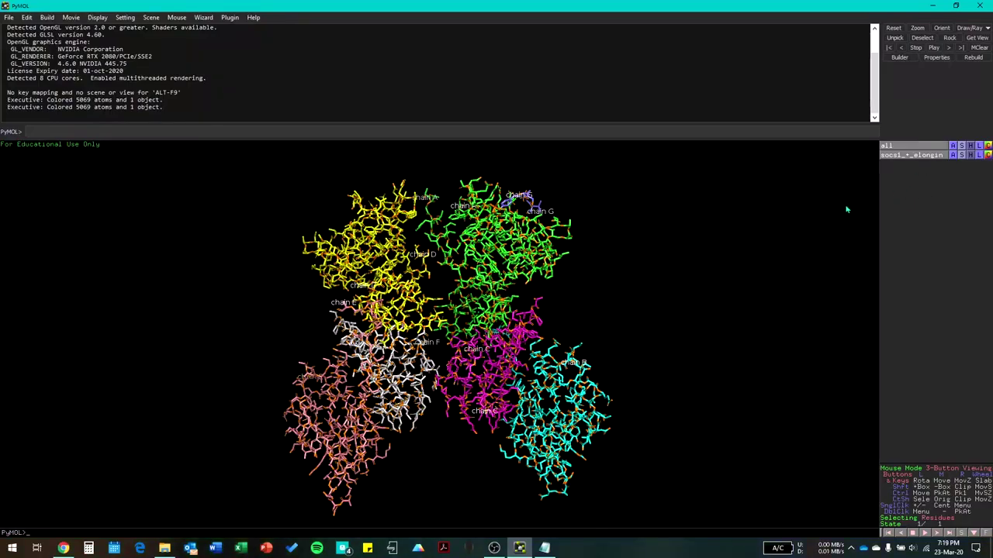
Hide all representations and redisplay socs1_+_elongin as cartoon only
left_click(969, 156)
left_click(933, 196)
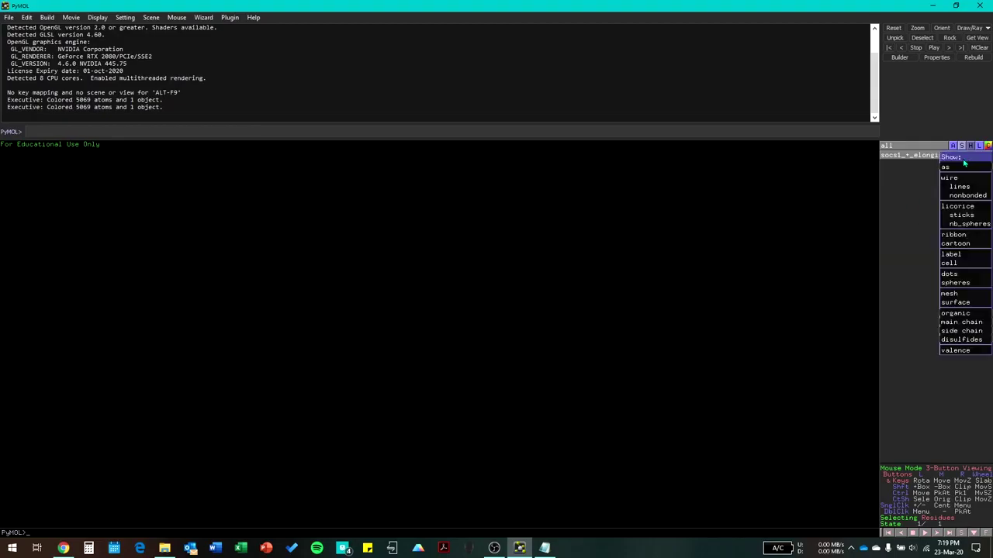
left_click(954, 236)
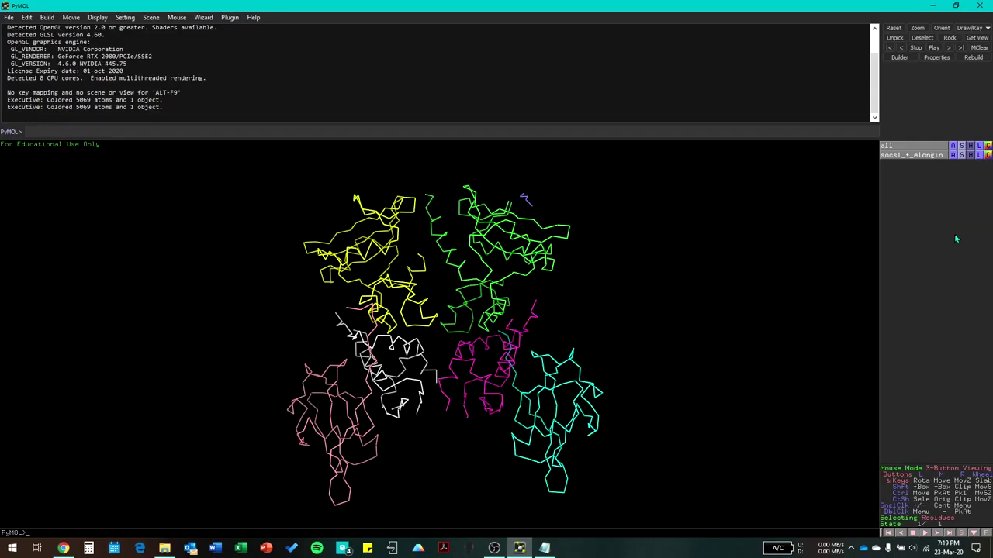
left_click(969, 155)
left_click(961, 167)
left_click(962, 155)
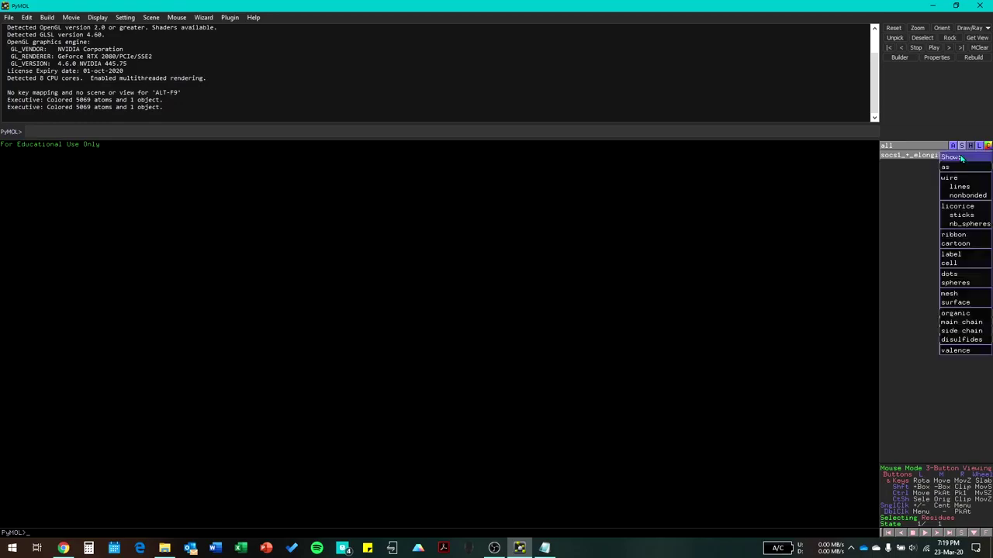
left_click(963, 246)
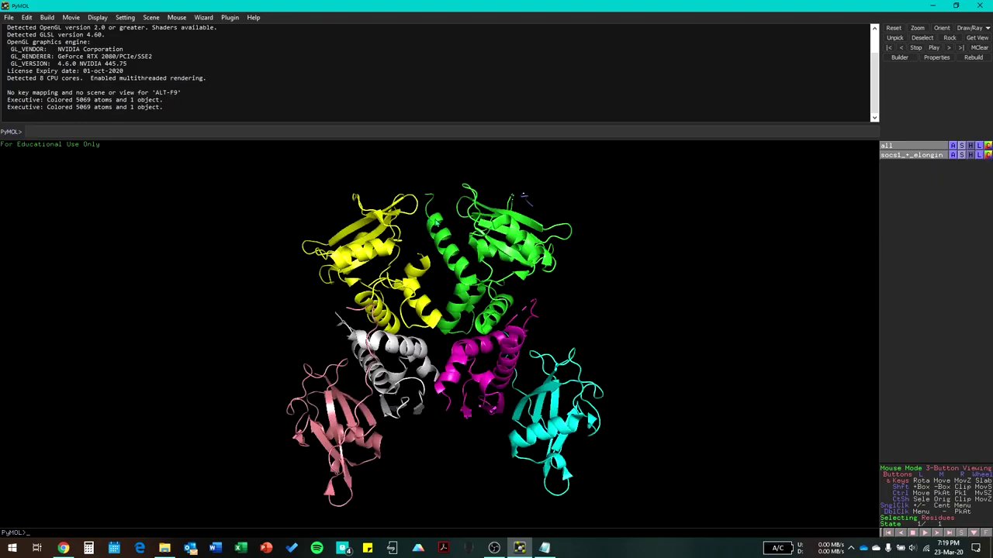
Re-apply chain-name labels to every chain of the cartoon complex
left_click(979, 155)
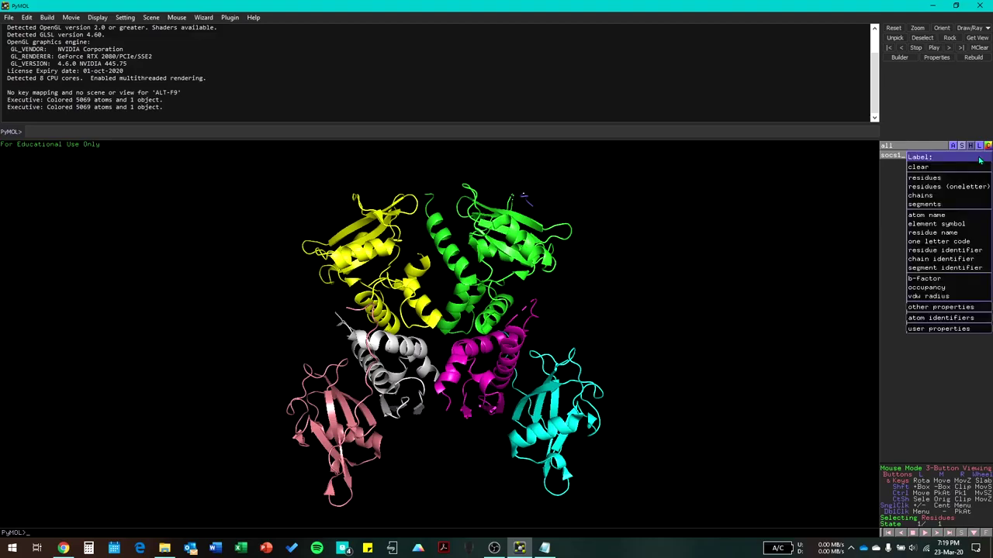
left_click(937, 196)
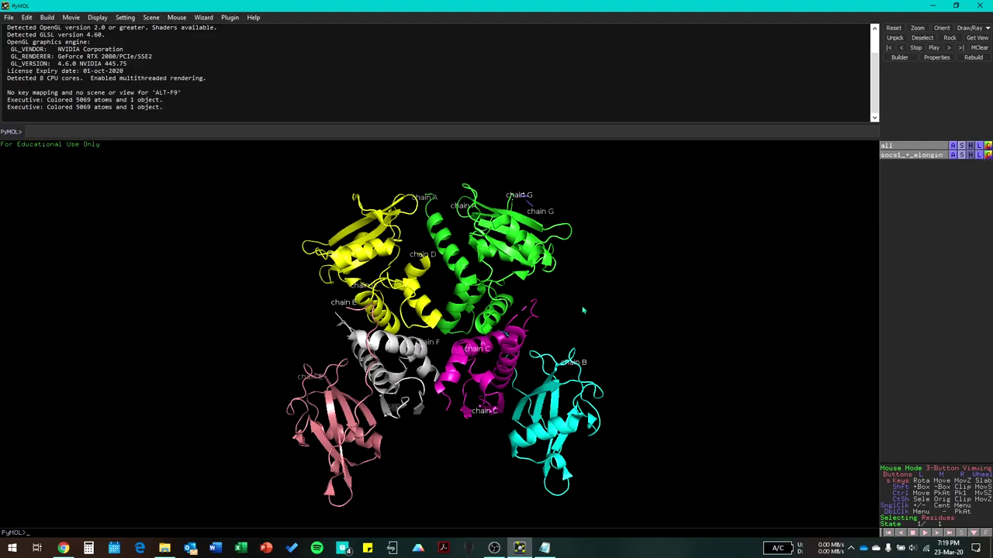
mouse_move(565, 272)
left_mouse_down()
mouse_move(552, 266)
mouse_move(569, 252)
mouse_move(576, 267)
left_mouse_up()
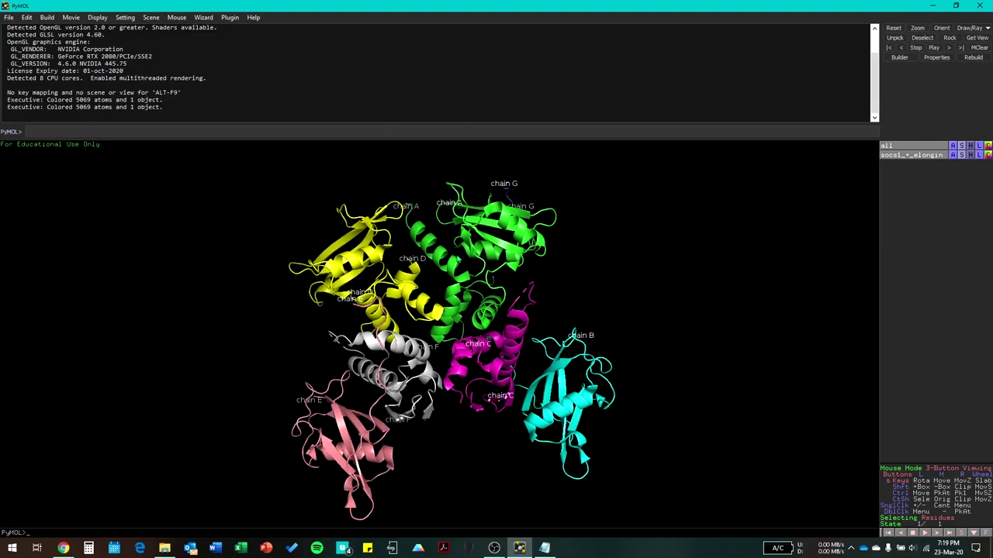
left_click_drag(120, 345, 342, 341)
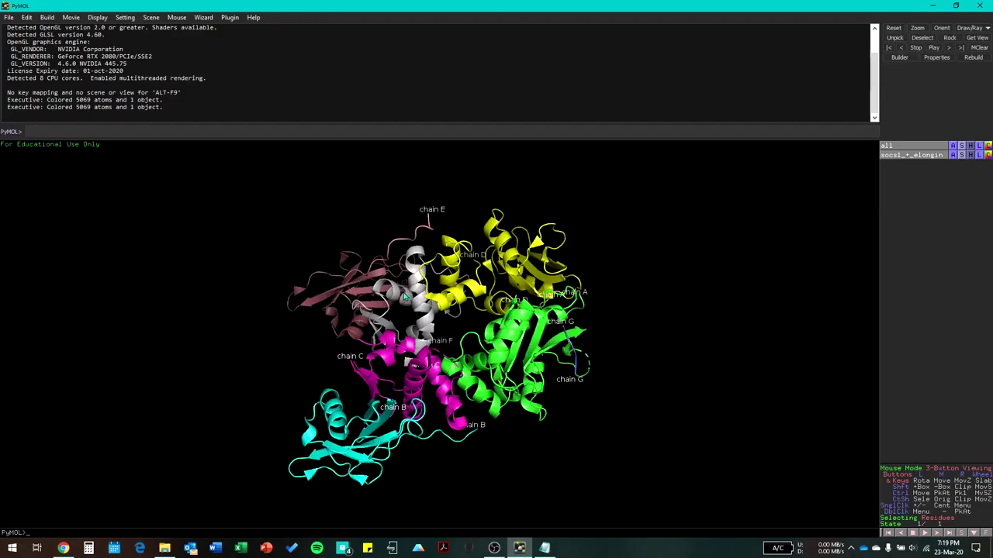
left_click_drag(408, 300, 555, 359)
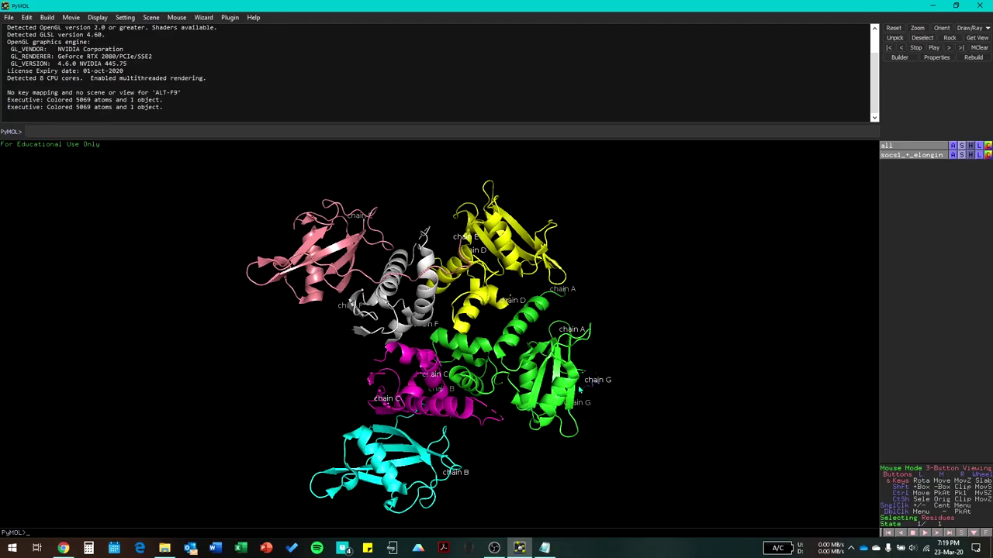
left_click_drag(578, 385, 529, 282)
left_click_drag(524, 331, 422, 426)
left_click_drag(404, 288, 406, 196)
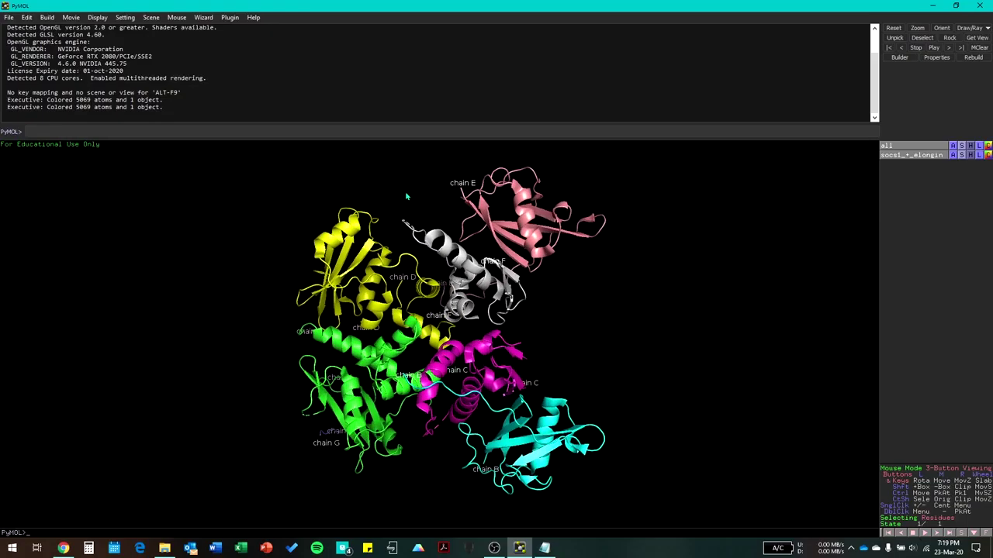
Turn on the sequence viewer and scroll through the residues of each socs1_+_elongin chain
left_click(961, 532)
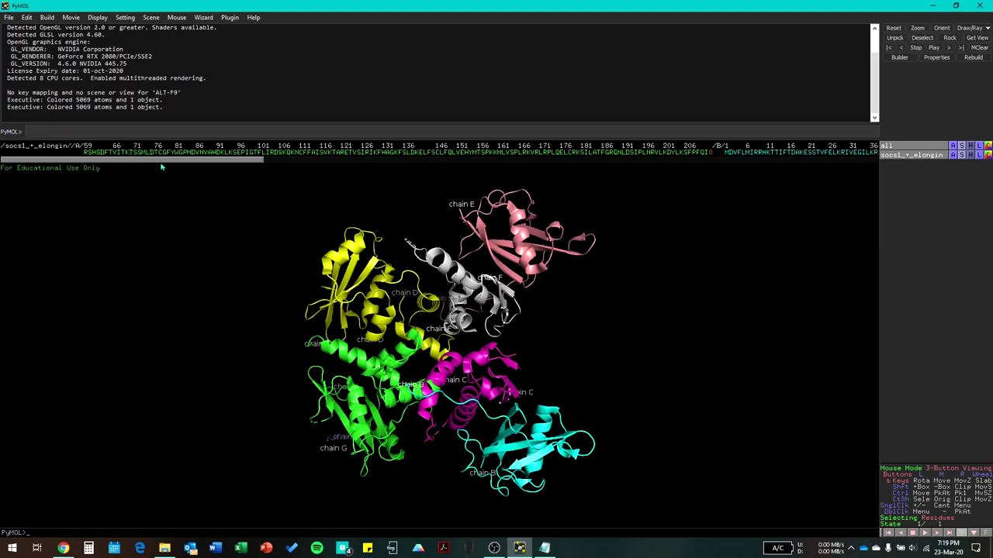
left_click_drag(163, 161, 130, 182)
left_click_drag(87, 161, 133, 165)
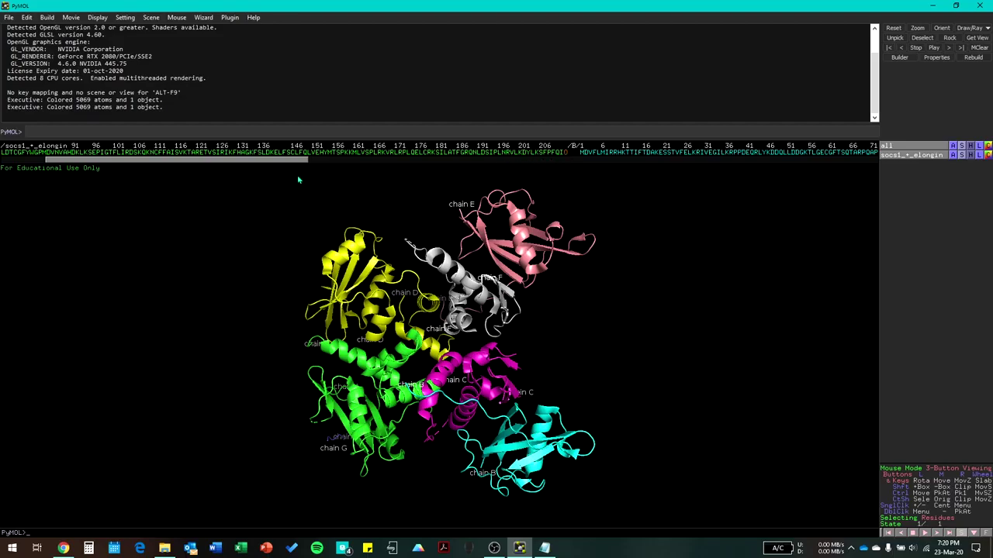
left_click_drag(256, 162, 362, 166)
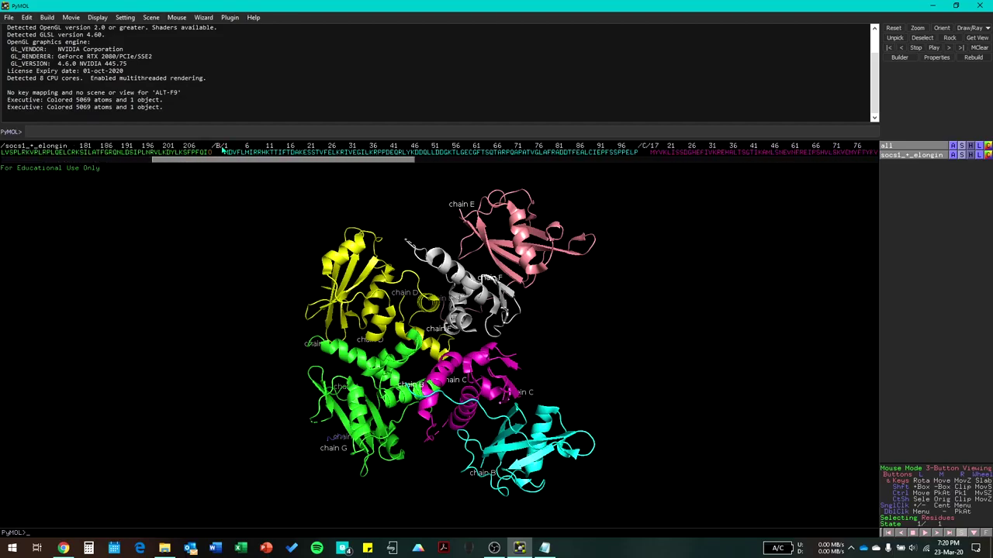
left_click_drag(276, 159, 356, 169)
left_click_drag(504, 356, 547, 378)
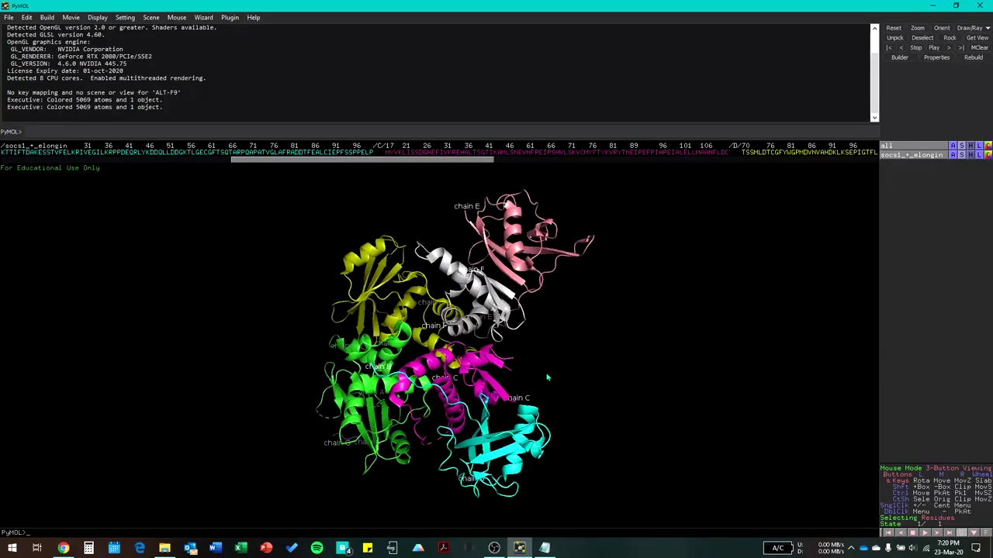
Colour the whole socs1_+_elongin complex yellow
left_click(988, 155)
mouse_move(968, 251)
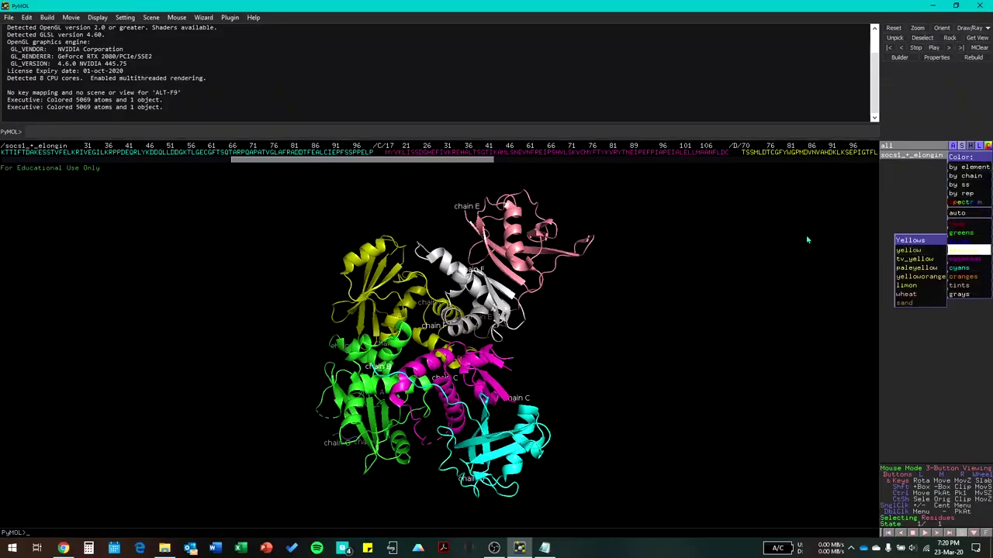
left_click(915, 249)
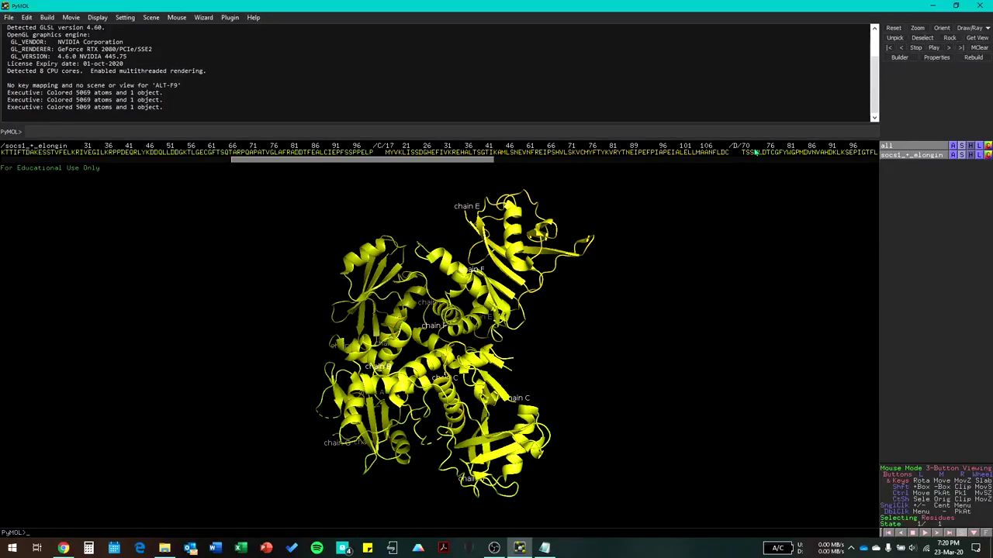
left_click_drag(435, 169, 832, 164)
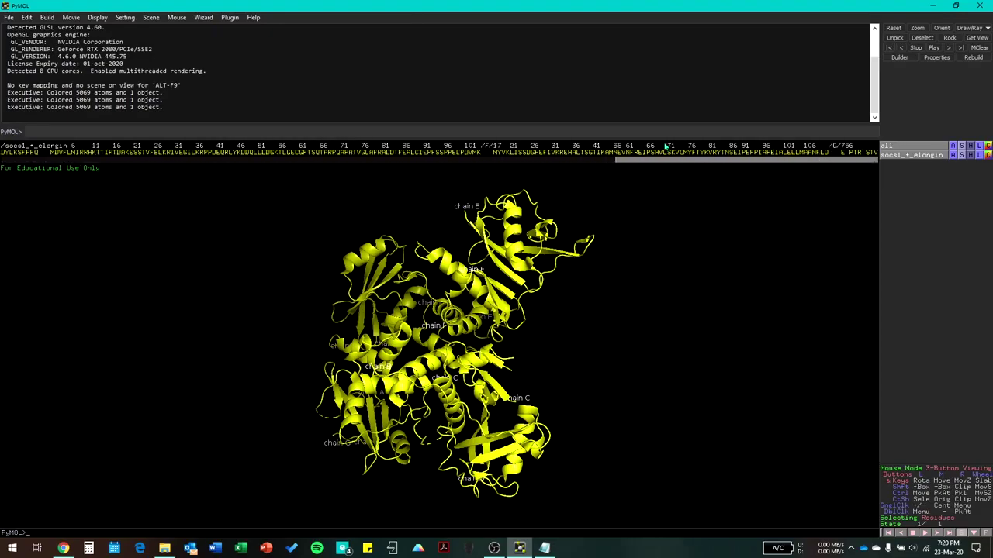
left_click_drag(674, 160, 37, 167)
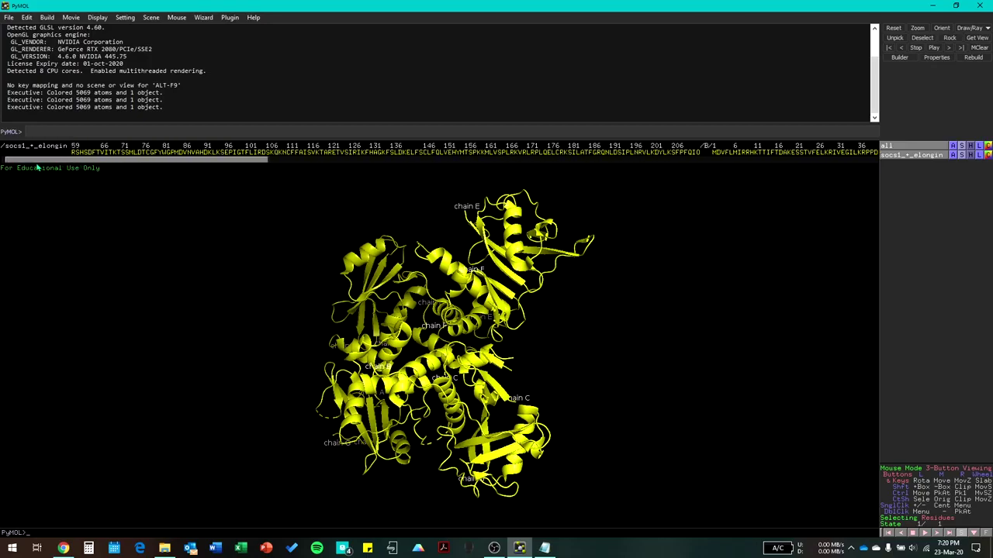
Recolour the complex by chain so each chain has a distinct colour
left_click(987, 156)
mouse_move(968, 176)
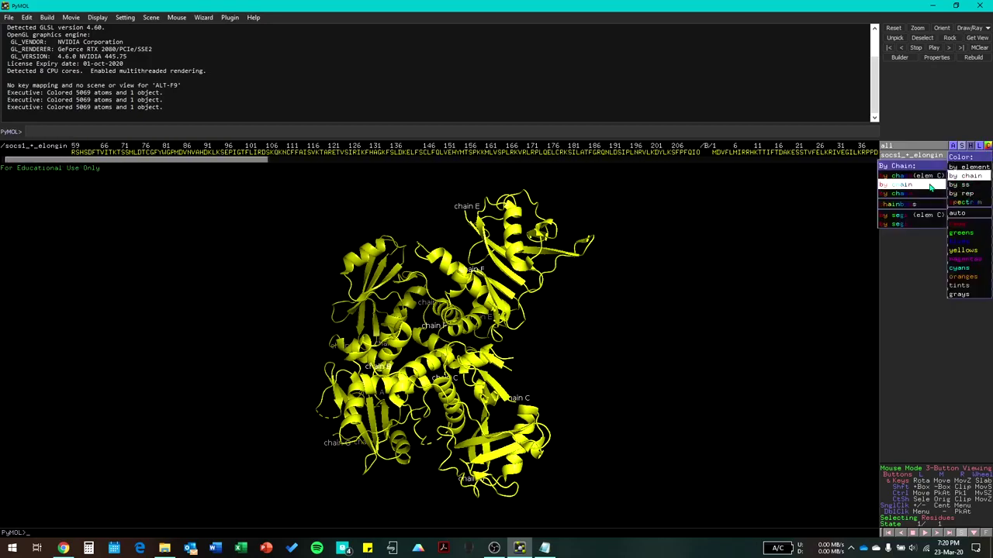
left_click(900, 176)
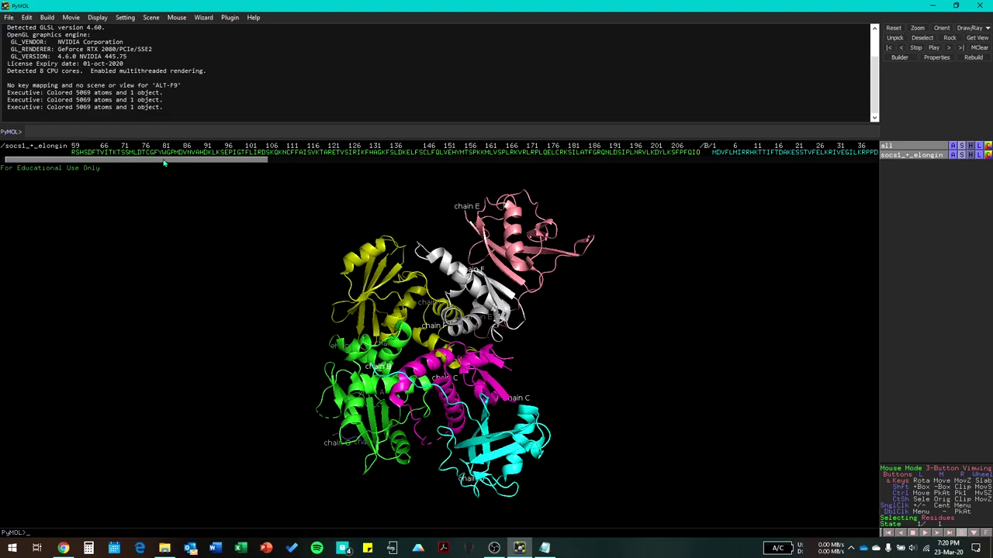
left_click(63, 549)
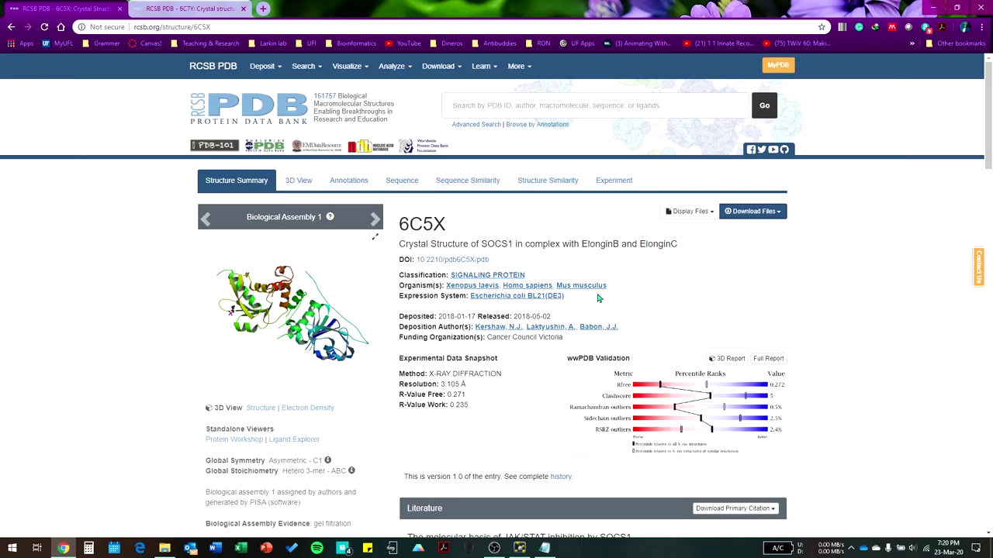
scroll(700, 348, "down", 8)
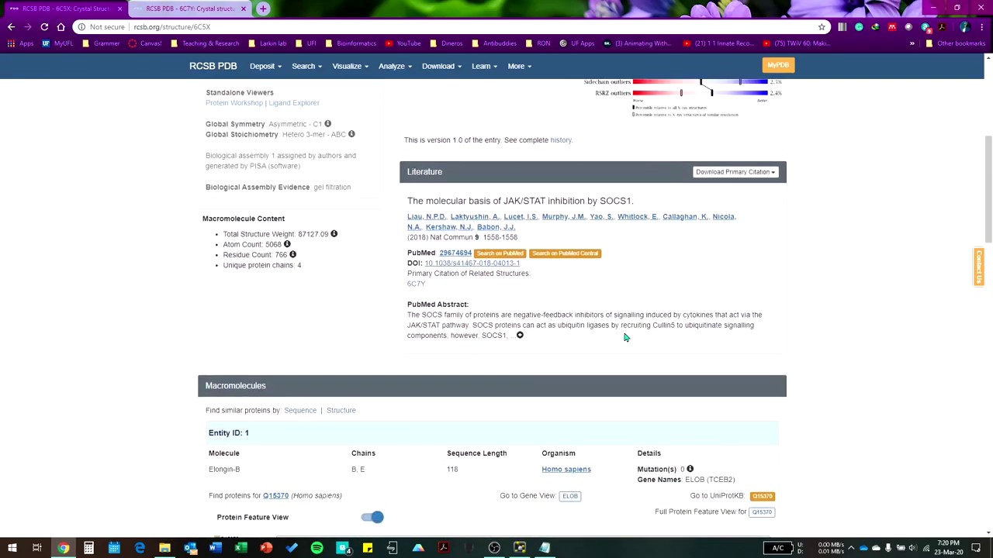
scroll(75, 251, "down", 2)
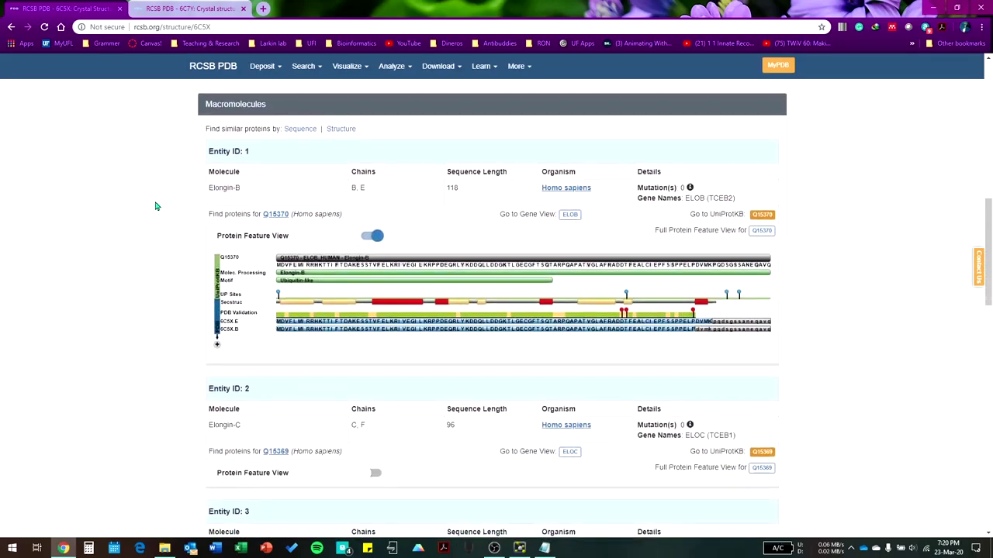
scroll(132, 200, "down", 3)
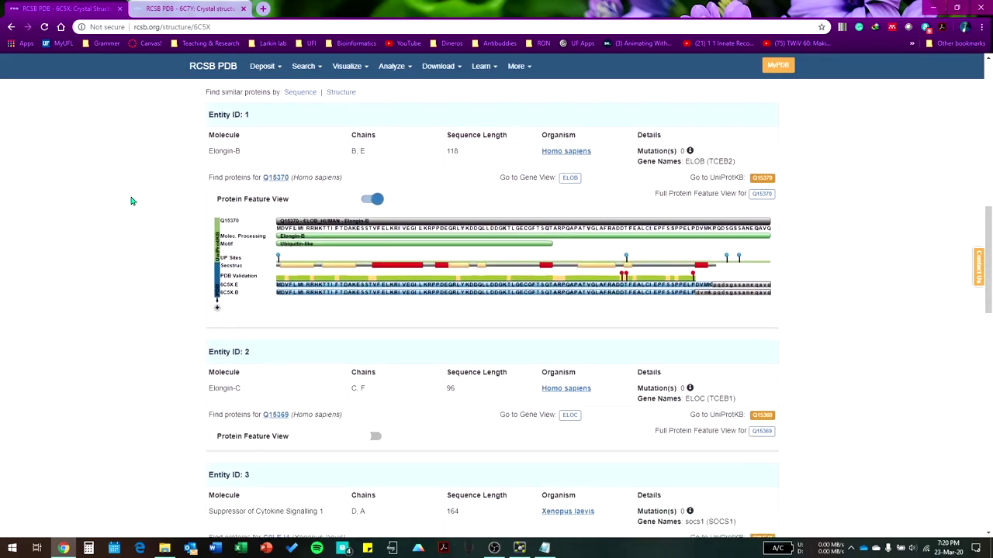
scroll(382, 141, "up", 2)
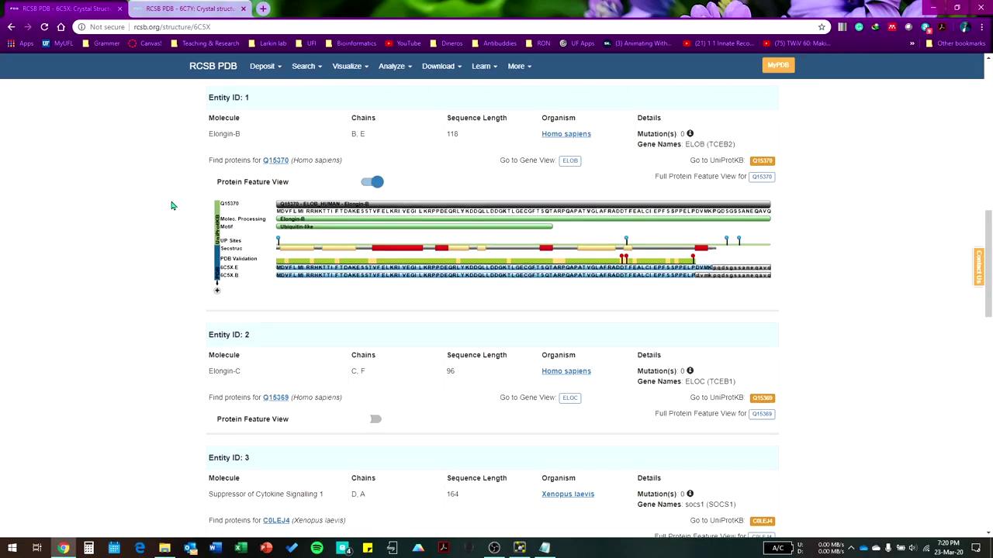
scroll(343, 288, "down", 2)
scroll(188, 305, "down", 3)
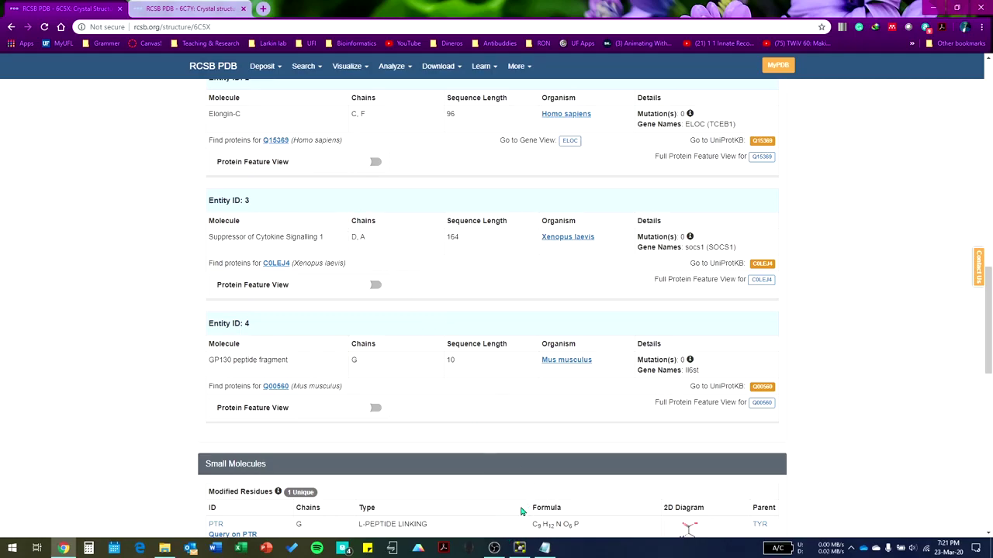
left_click(520, 548)
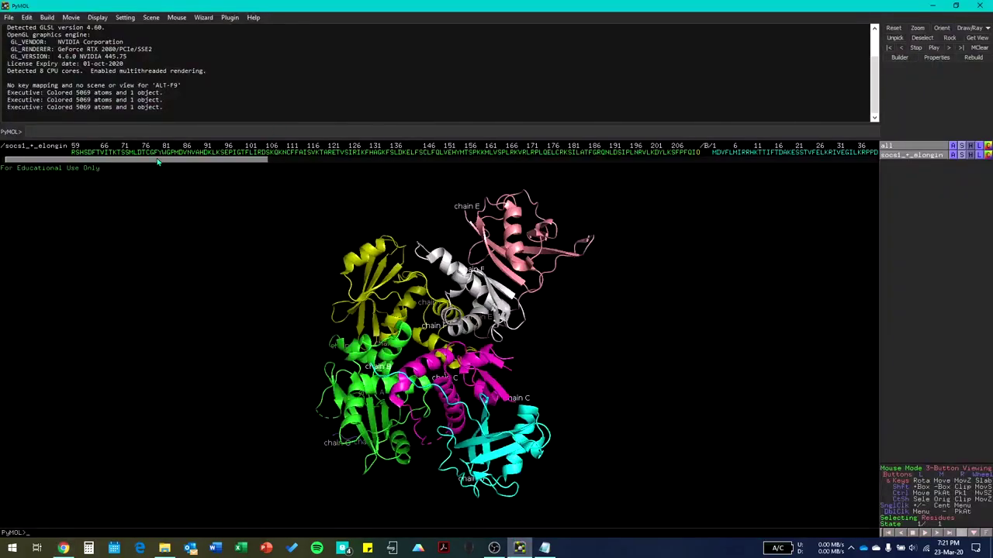
Hide everything, then show only chain A, picked from the sequence viewer, as lines
left_click(971, 156)
left_click(939, 175)
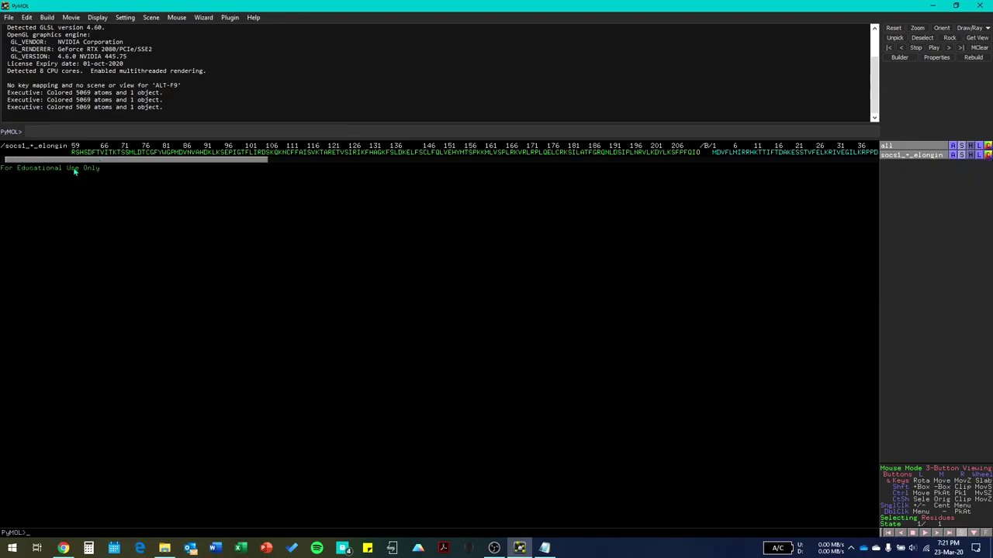
left_click_drag(73, 153, 695, 154)
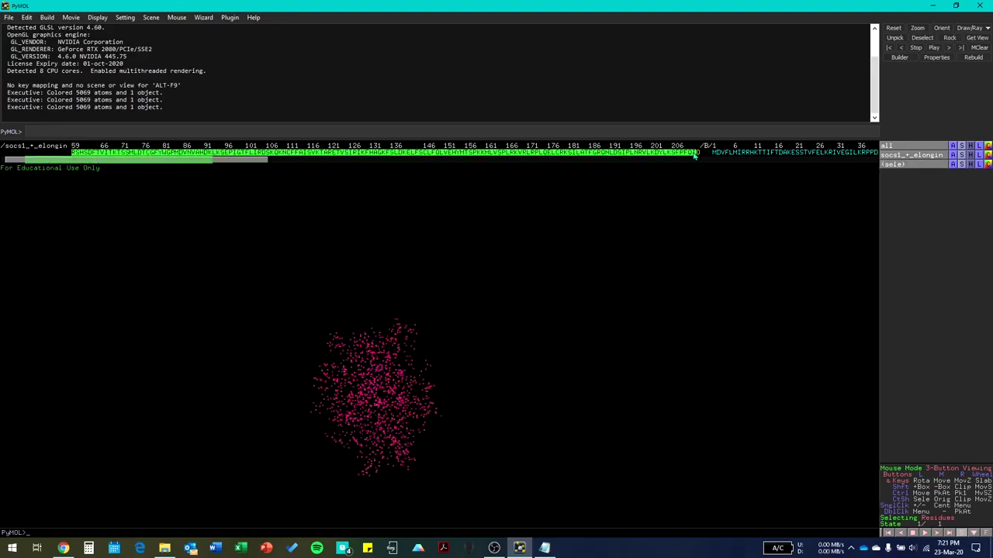
left_click(960, 165)
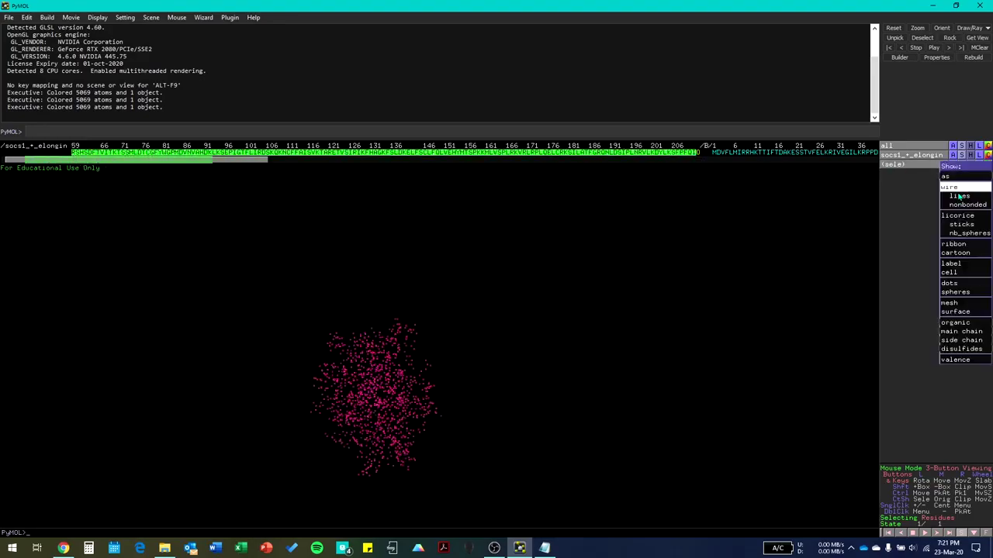
left_click(966, 247)
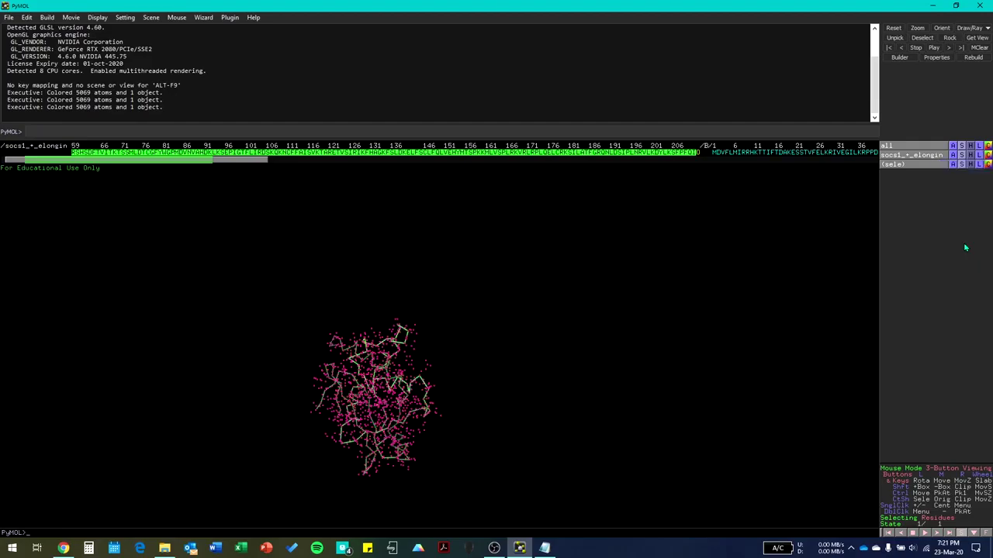
left_click(571, 258)
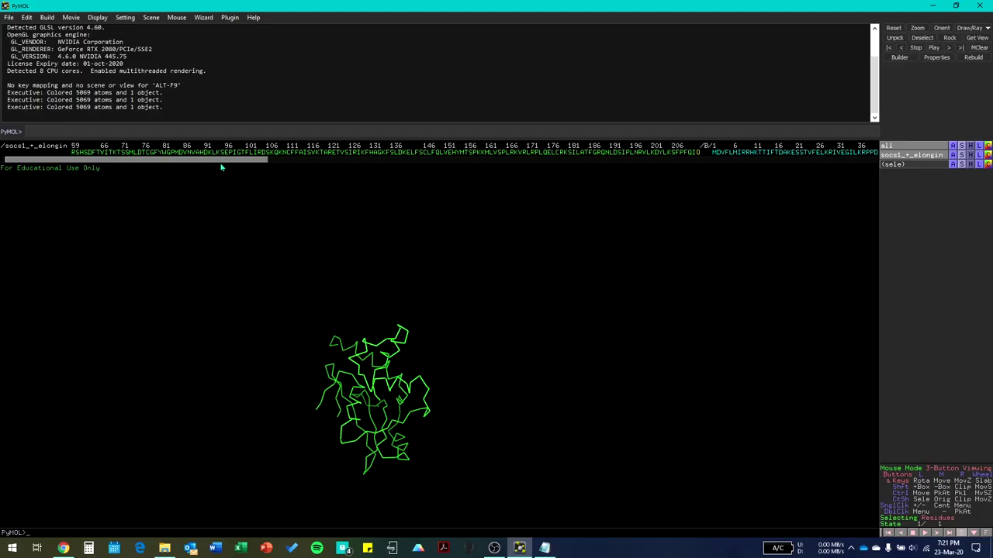
Remove chains B and C, checking the 6C5X page's chain assignments afterwards
left_click_drag(226, 163, 371, 178)
left_click_drag(144, 154, 566, 152)
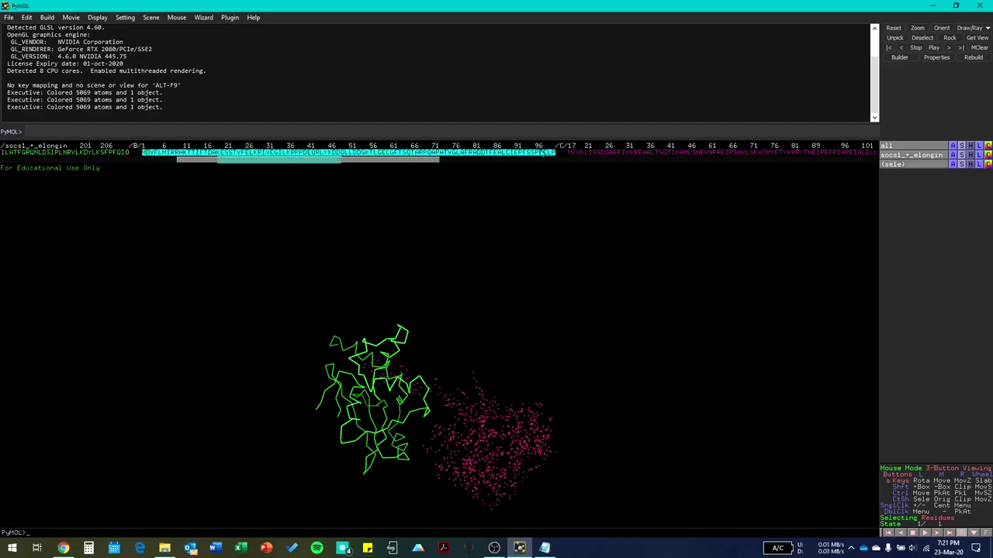
right_click(513, 157)
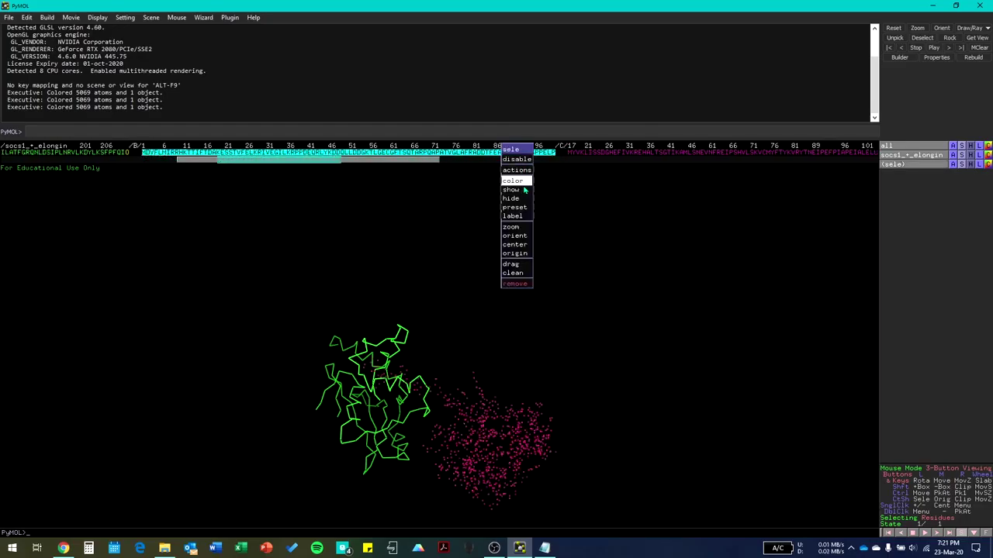
left_click(516, 284)
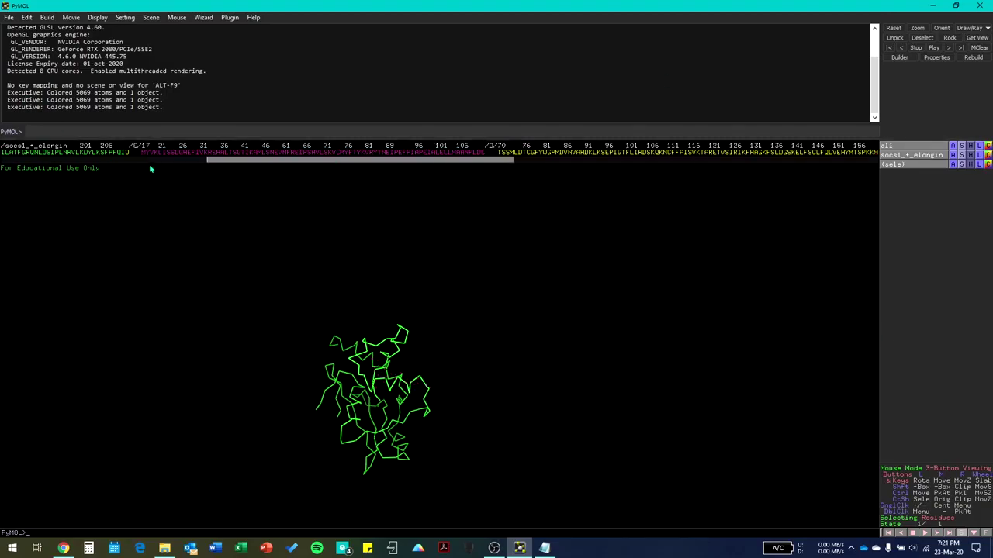
left_click_drag(141, 152, 485, 152)
right_click(485, 152)
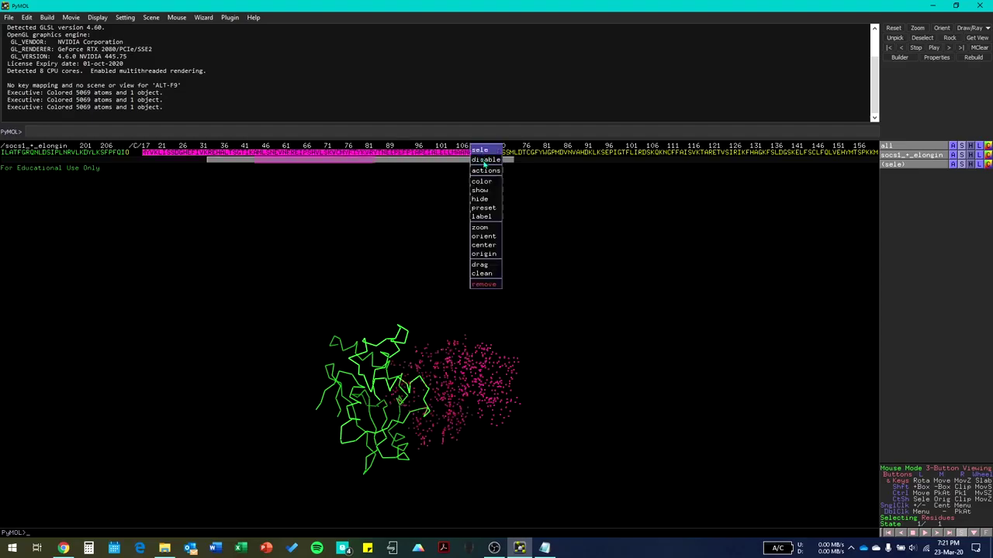
left_click(495, 286)
left_click(64, 549)
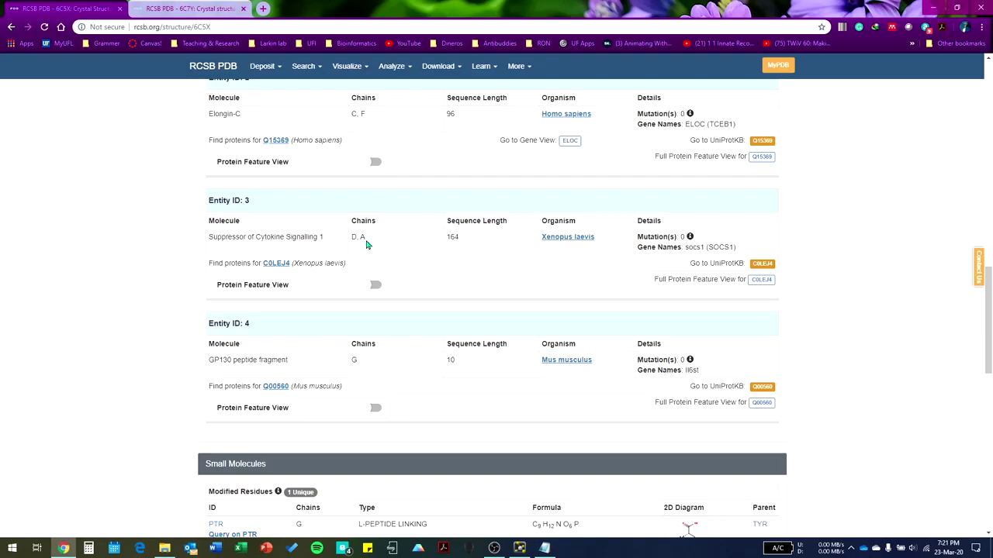
left_click(520, 548)
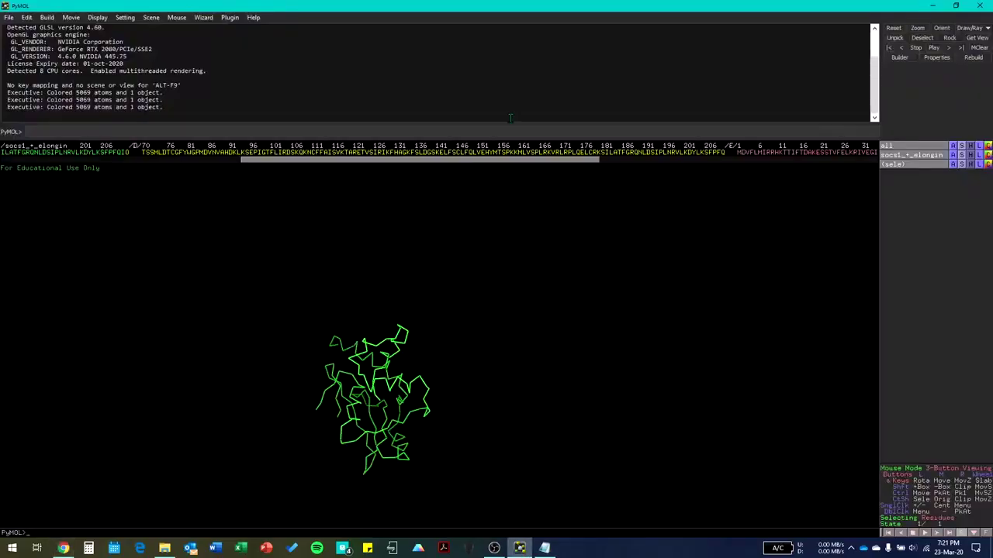
Remove chains E and F and the chain G peptide using the sequence viewer
left_click_drag(300, 160, 549, 178)
left_click_drag(146, 153, 575, 153)
right_click(568, 155)
left_click(566, 283)
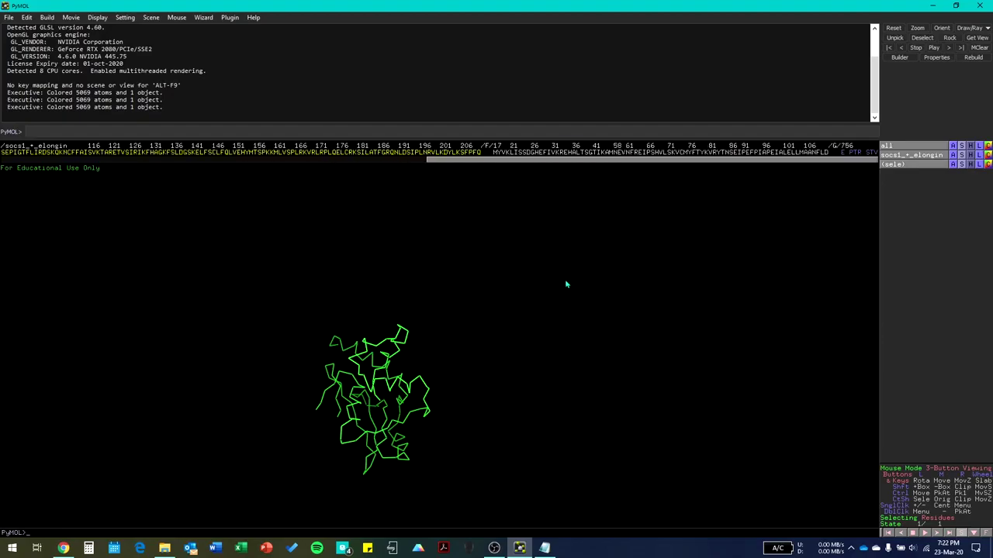
left_click_drag(495, 153, 826, 152)
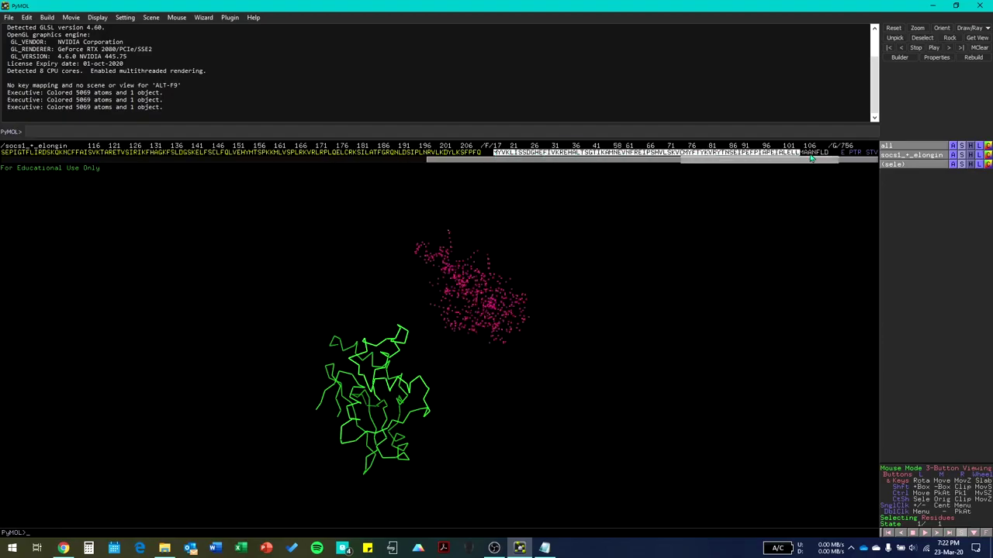
right_click(806, 154)
left_click(830, 283)
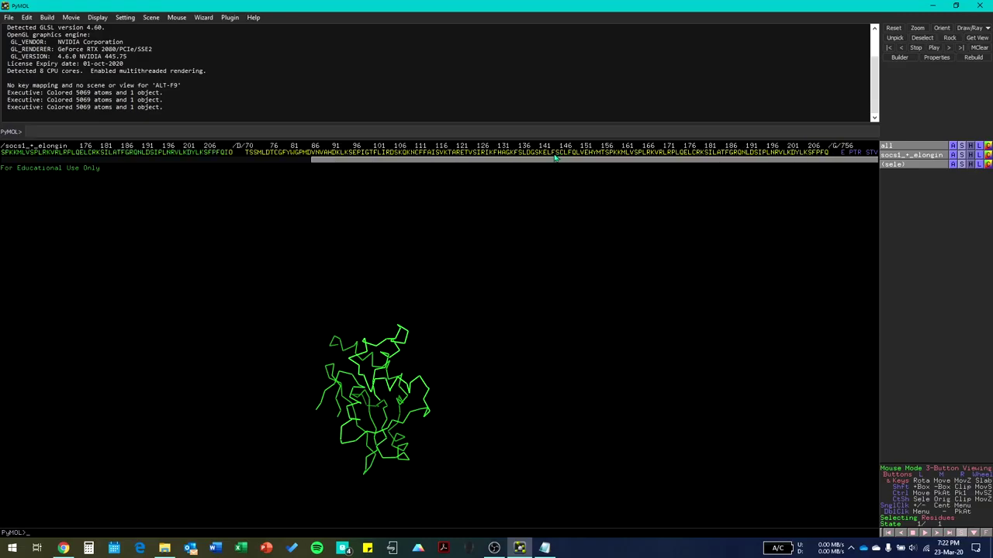
left_click_drag(843, 153, 877, 153)
right_click(859, 163)
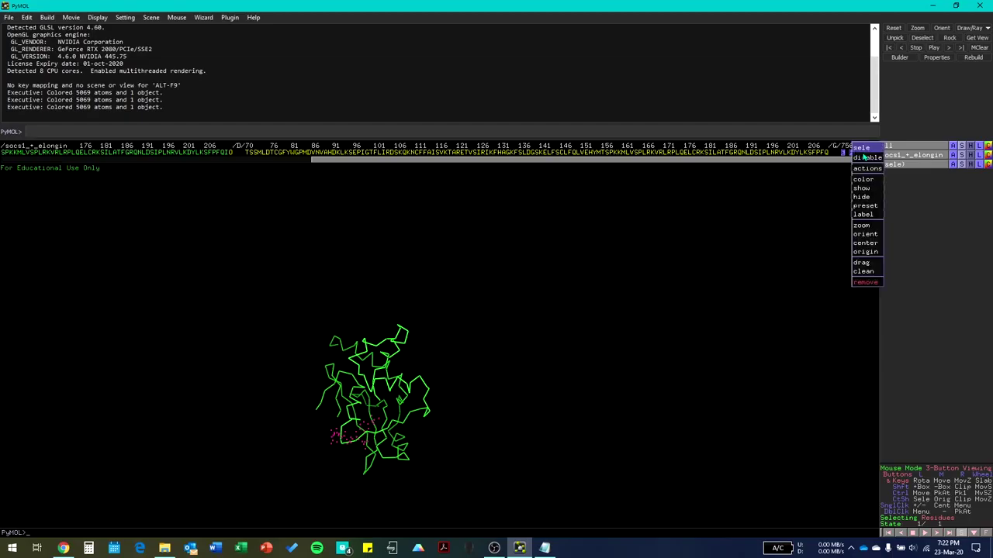
left_click(863, 280)
left_click_drag(334, 163, 2, 161)
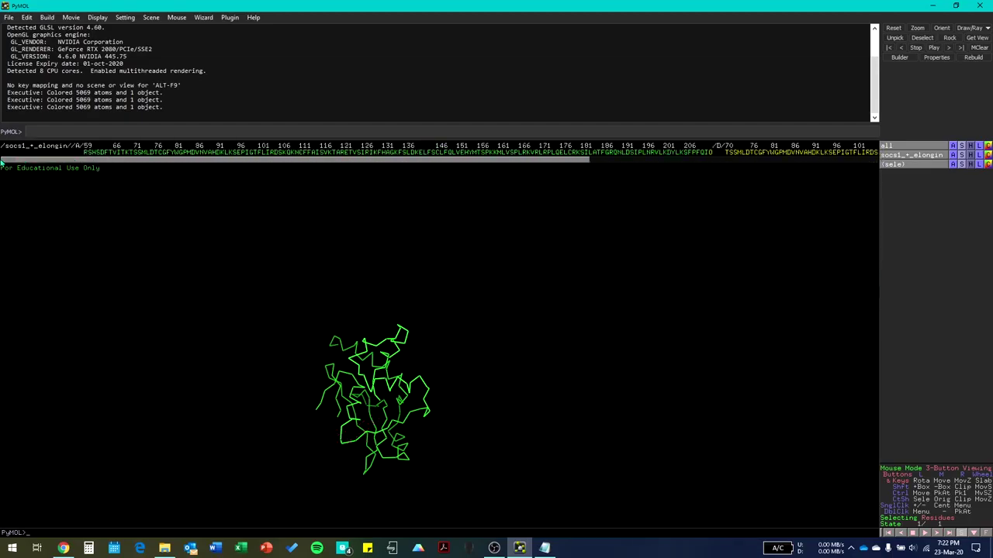
Colour the selection by chain, then delete the temporary (sele) selection
left_click(965, 169)
left_click(981, 175)
left_click(987, 166)
mouse_move(971, 188)
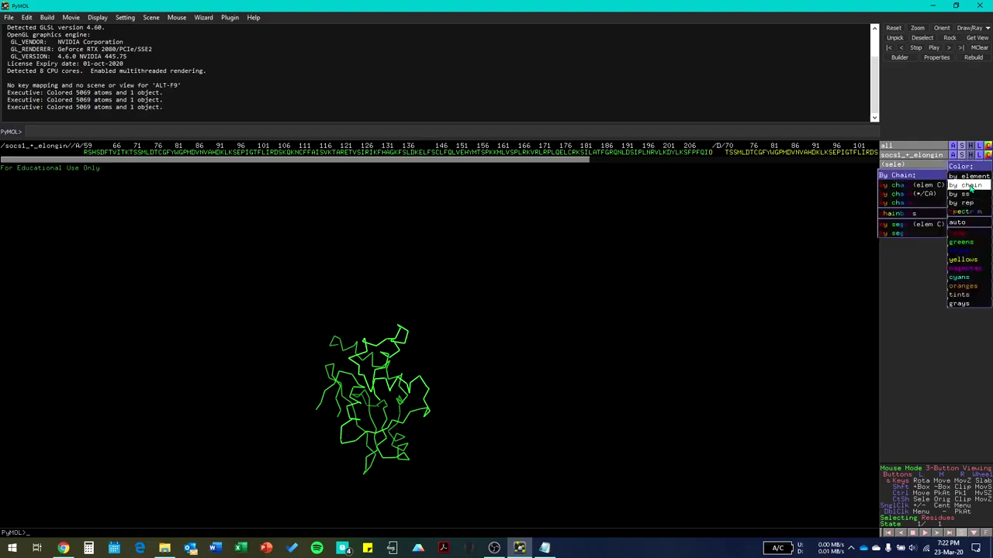
left_click(925, 189)
left_click(987, 166)
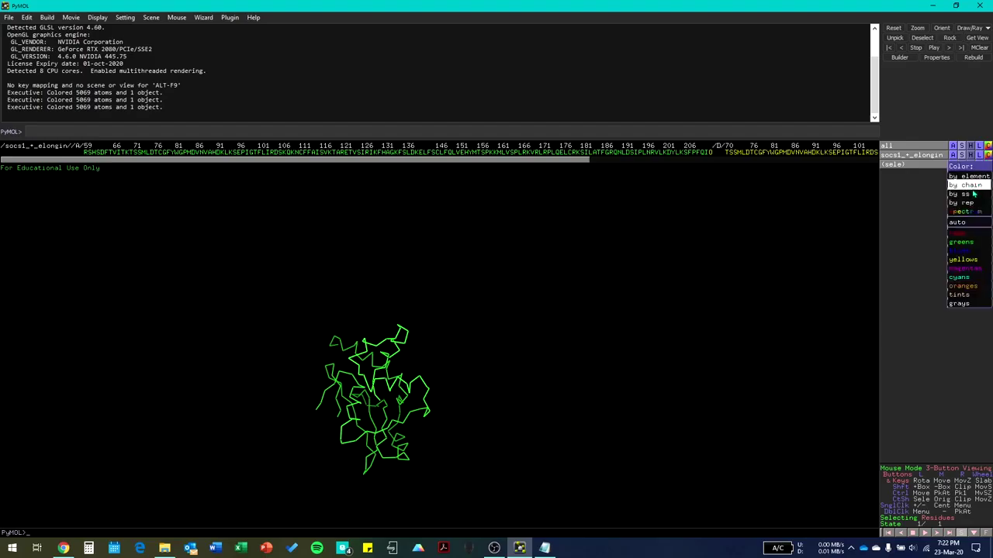
left_click(918, 204)
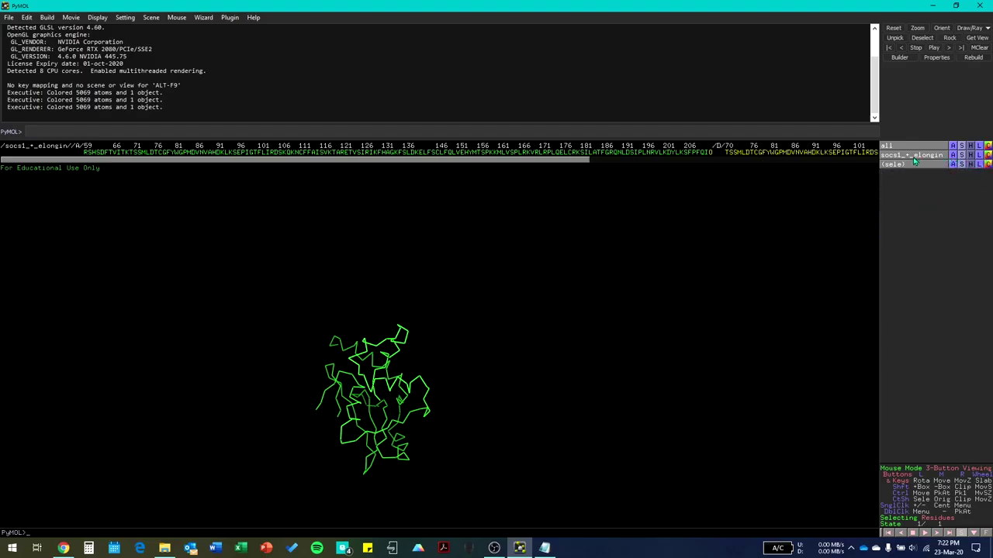
left_click(952, 164)
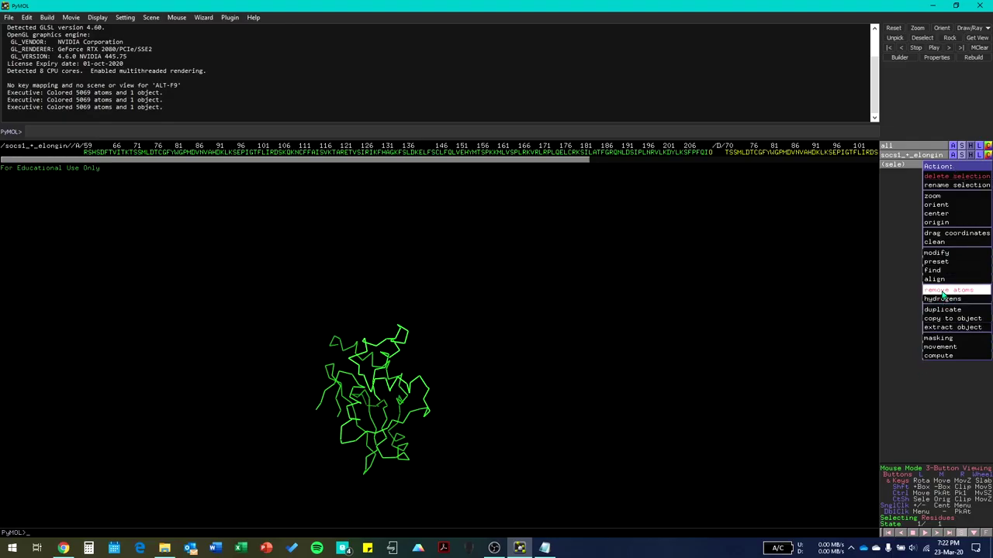
left_click(950, 177)
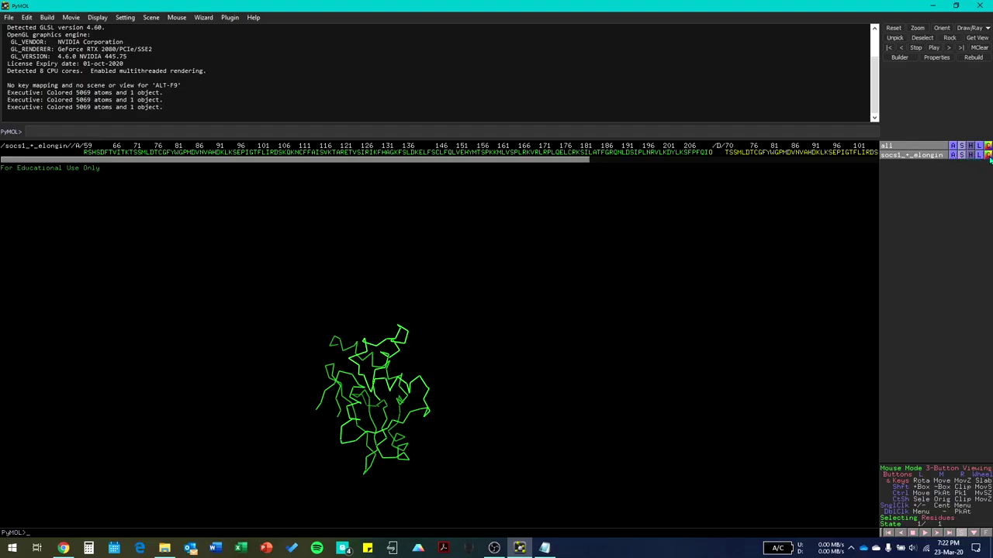
Colour socs1_+_elongin by chain (green and cyan) and display it as cartoon
left_click(988, 155)
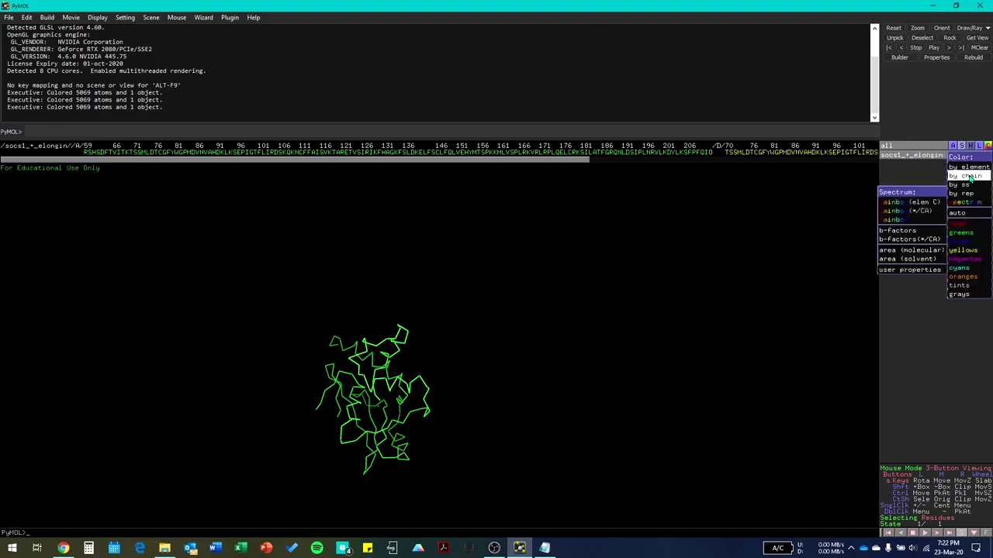
mouse_move(967, 177)
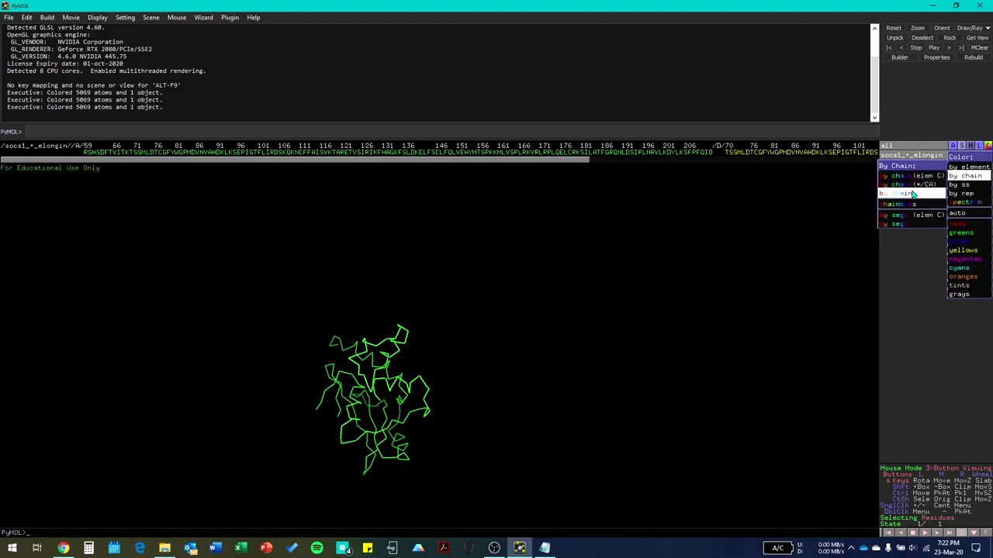
left_click(913, 195)
left_click(989, 157)
left_click(927, 183)
left_click(963, 156)
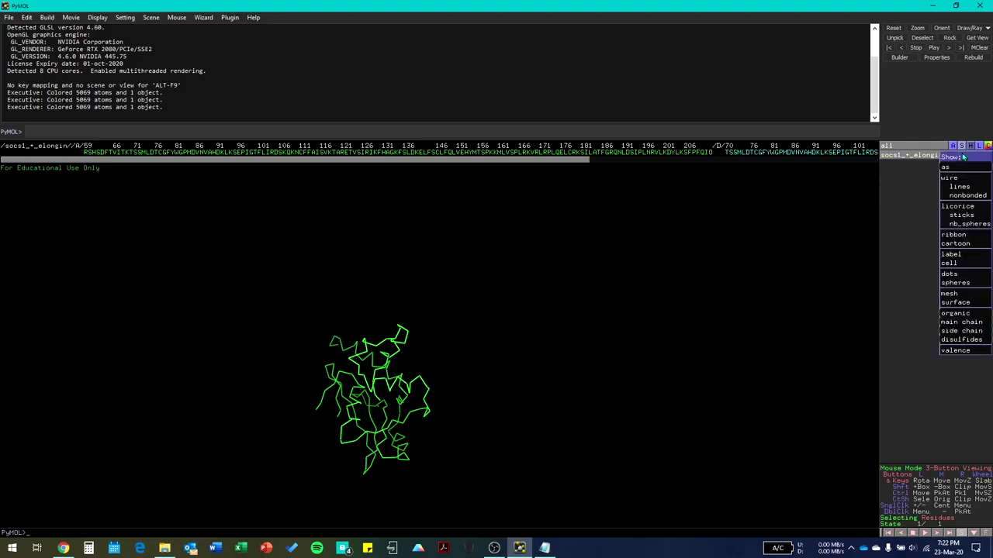
left_click(958, 245)
mouse_move(372, 383)
left_mouse_down()
mouse_move(328, 395)
mouse_move(673, 321)
mouse_move(578, 306)
mouse_move(557, 317)
mouse_move(450, 309)
mouse_move(503, 264)
mouse_move(529, 285)
left_mouse_up()
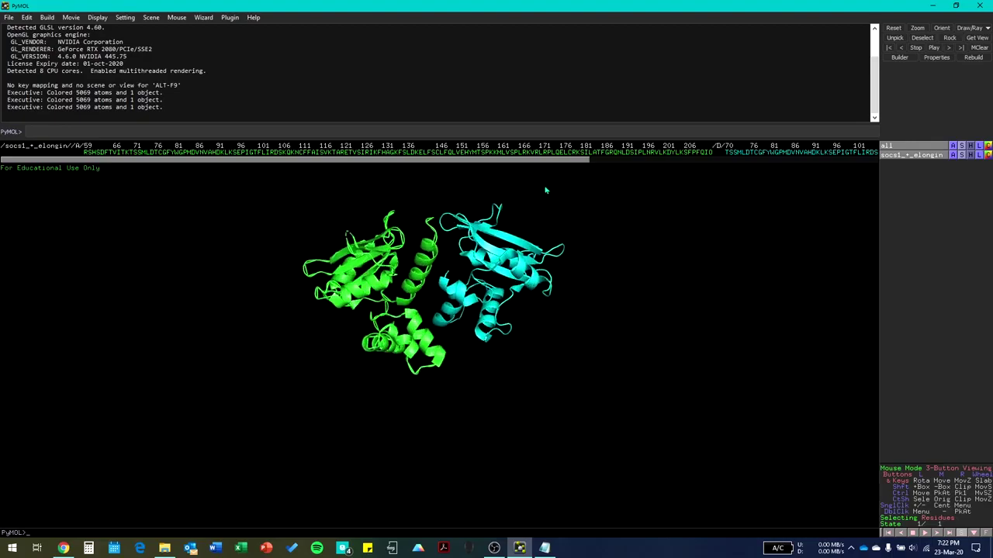
Add chain labels to socs1_+_elongin so chains A and D are marked
left_click_drag(540, 164, 289, 178)
left_click(979, 156)
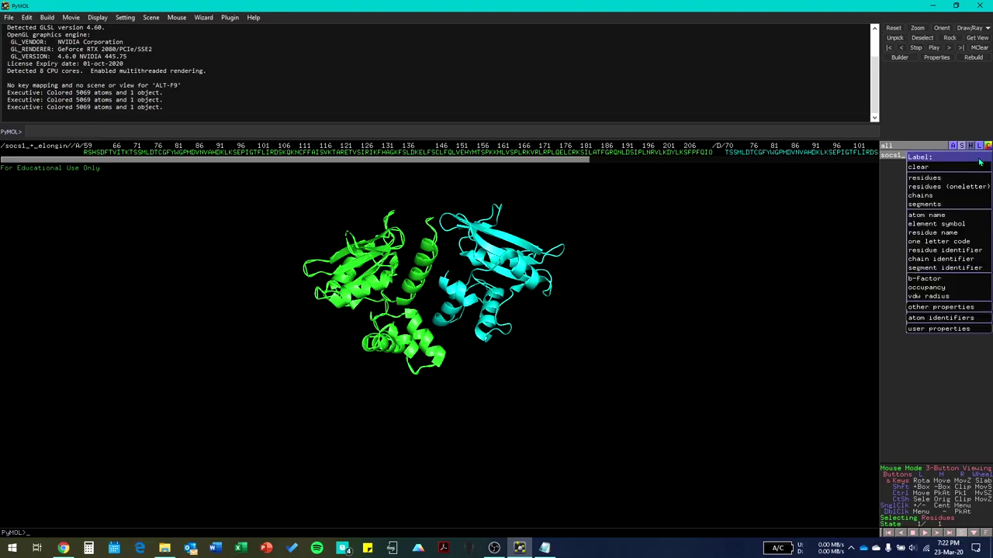
left_click(931, 197)
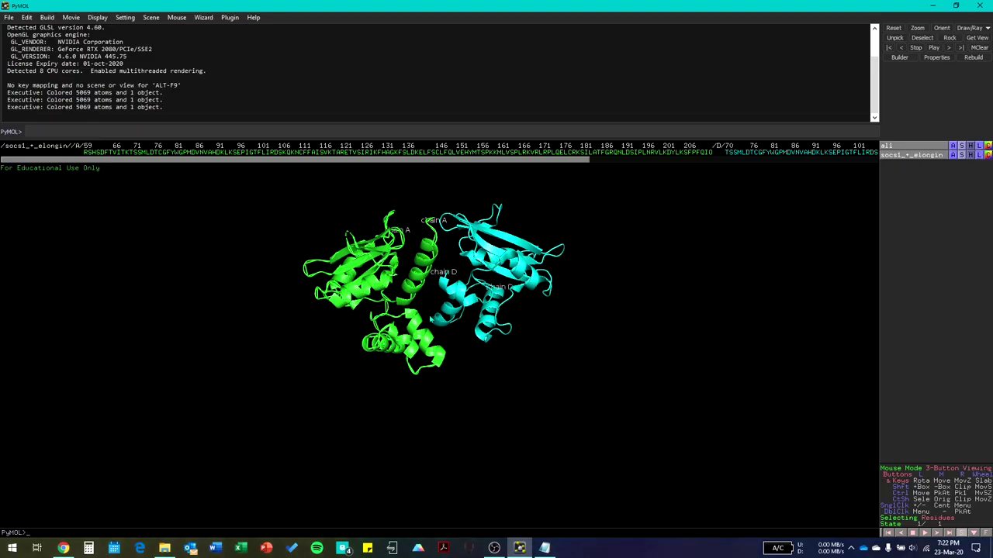
left_click_drag(365, 279, 332, 258)
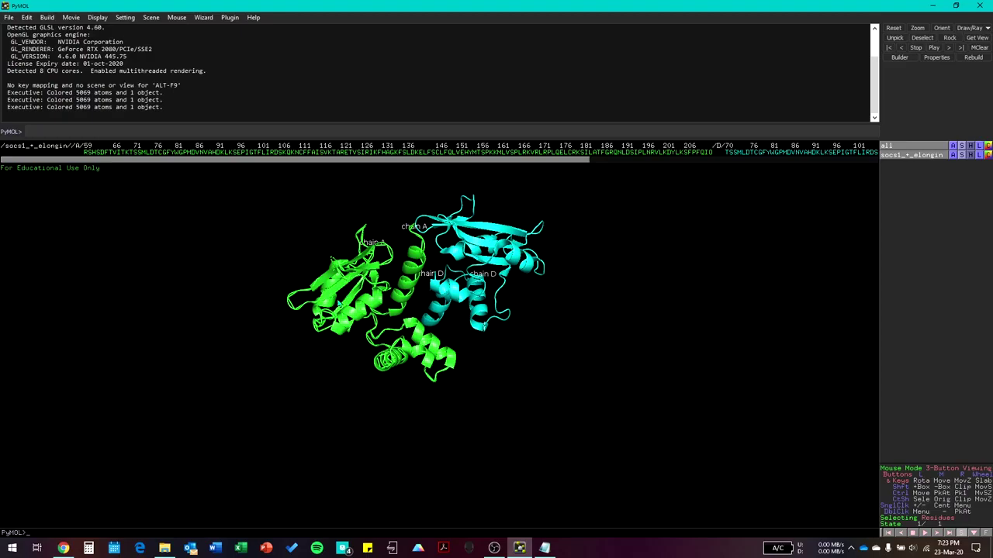
key("alt+F9")
key("alt+F9")
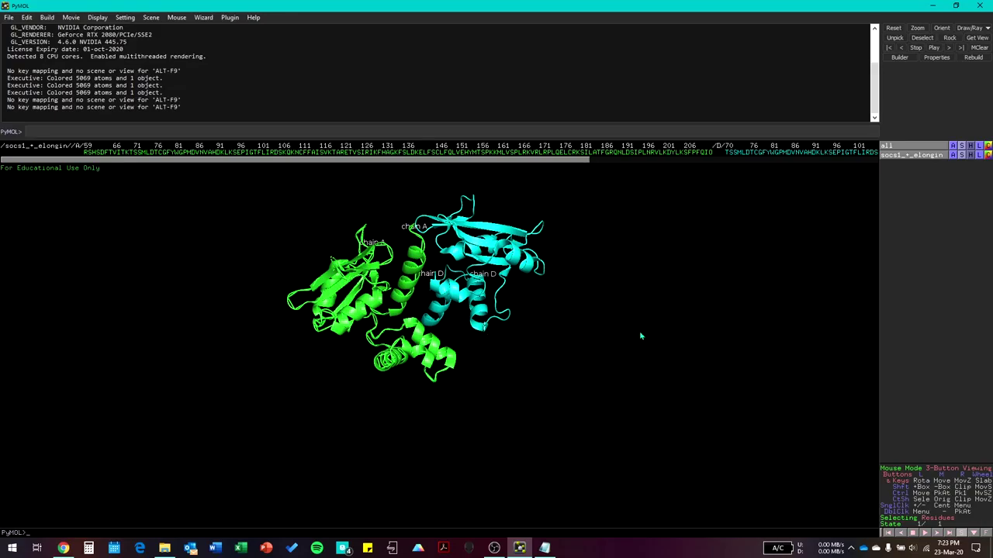
Go to the 6C7Y entry tab in Chrome and download it in PDB format
left_click(63, 548)
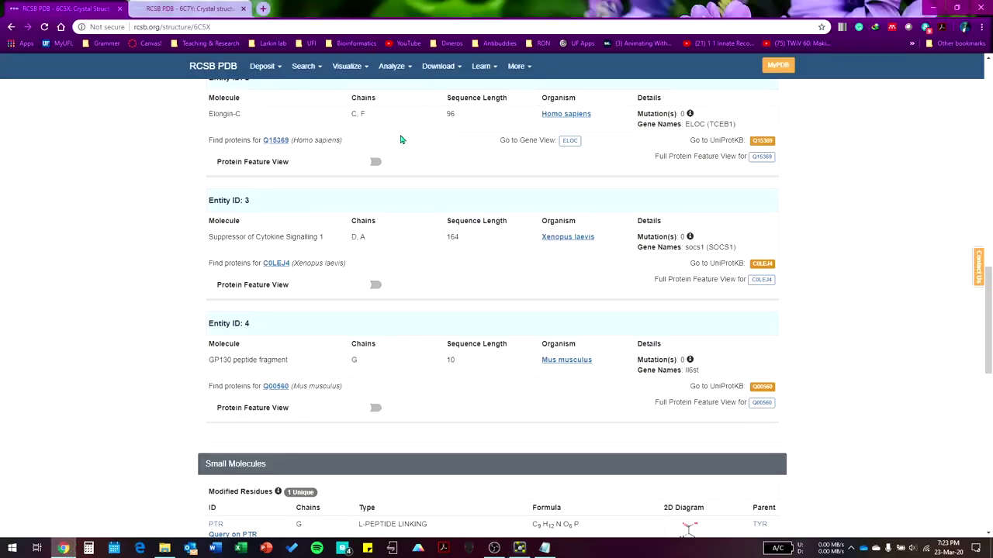
key("ctrl+Tab")
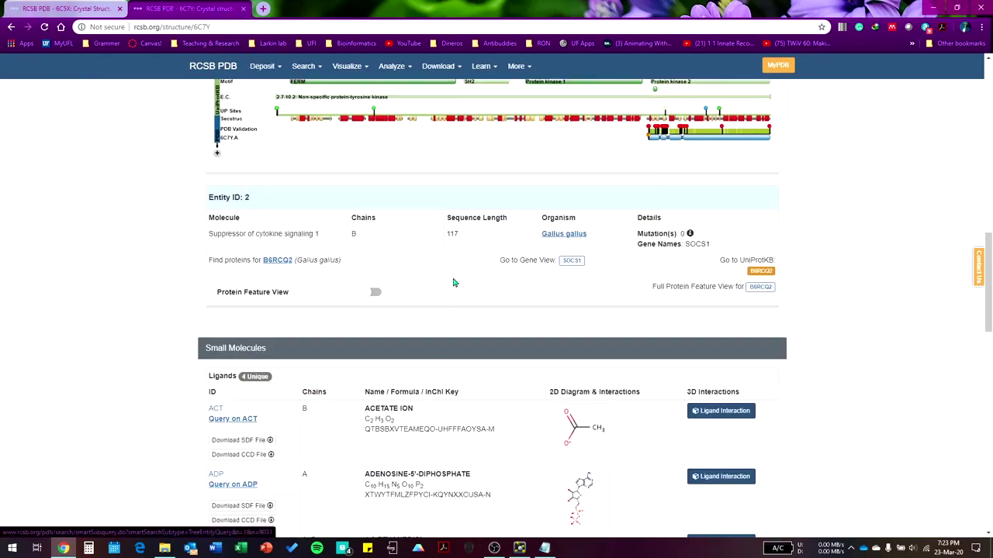
scroll(427, 328, "up", 3)
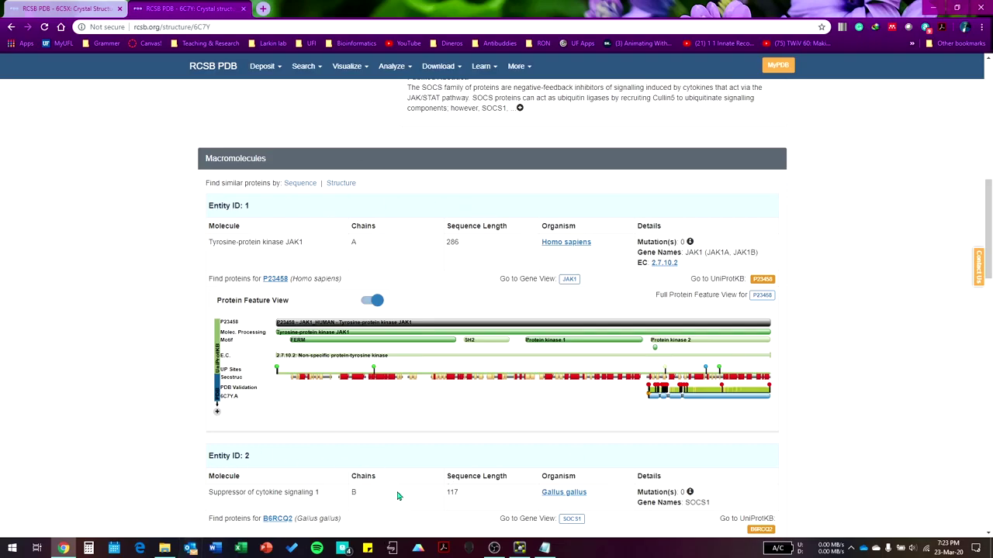
scroll(807, 417, "up", 7)
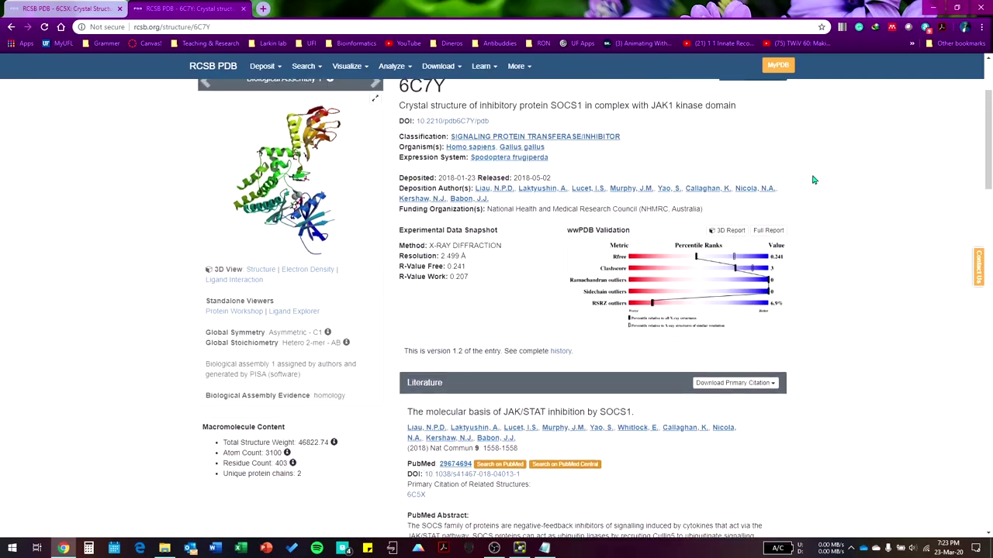
left_click(764, 108)
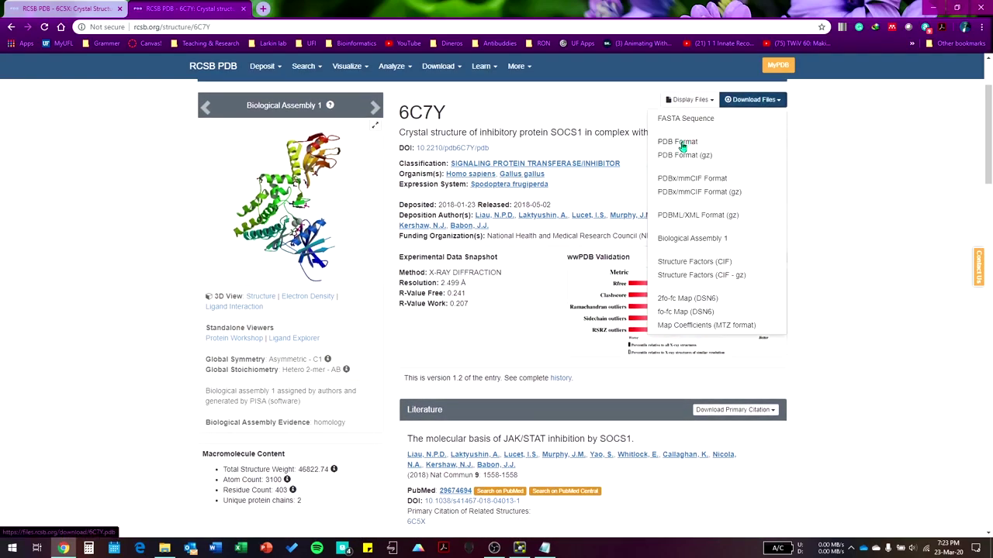
left_click(843, 215)
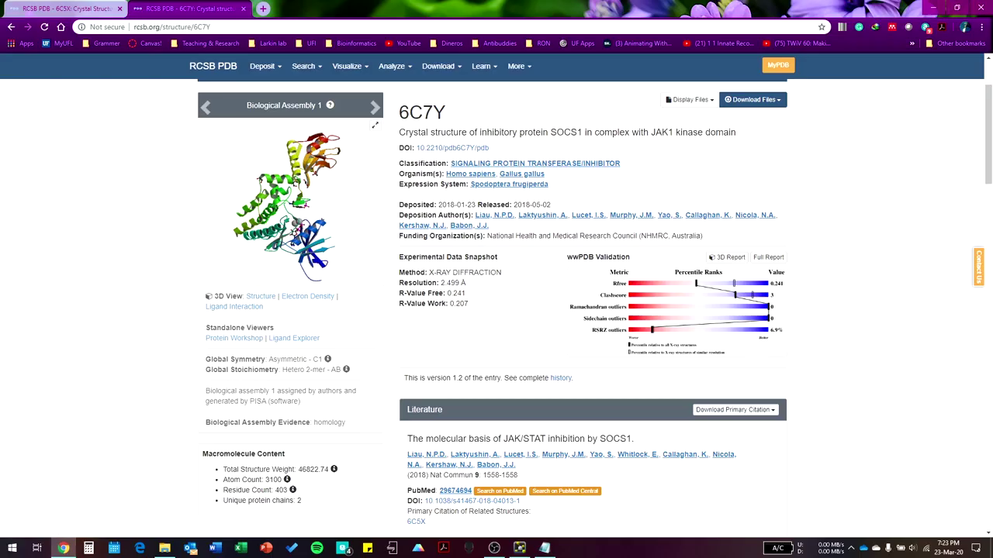
Open socs1 and jak1 kinase domain.pdb in PyMOL as a second object
left_click(519, 549)
left_click(9, 17)
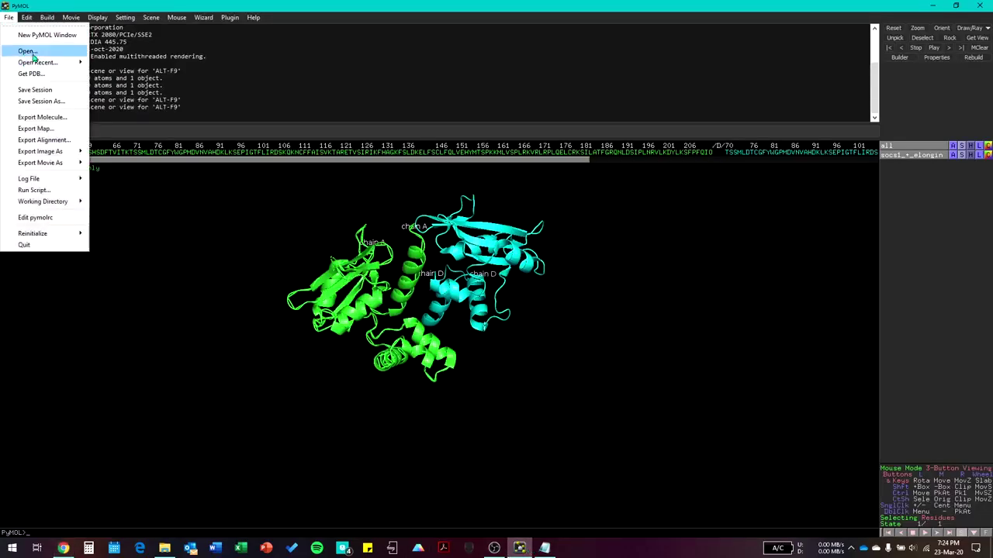
left_click(38, 55)
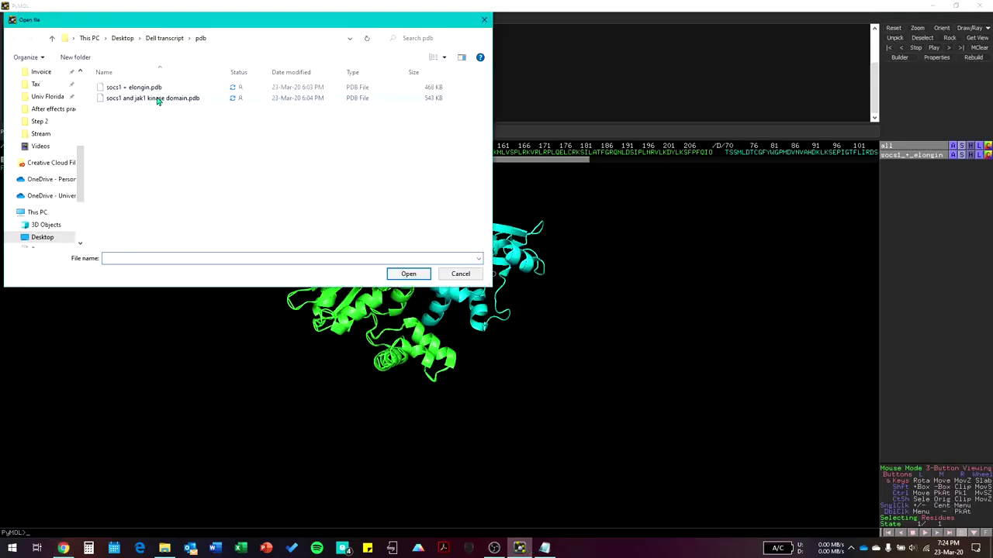
double_click(157, 99)
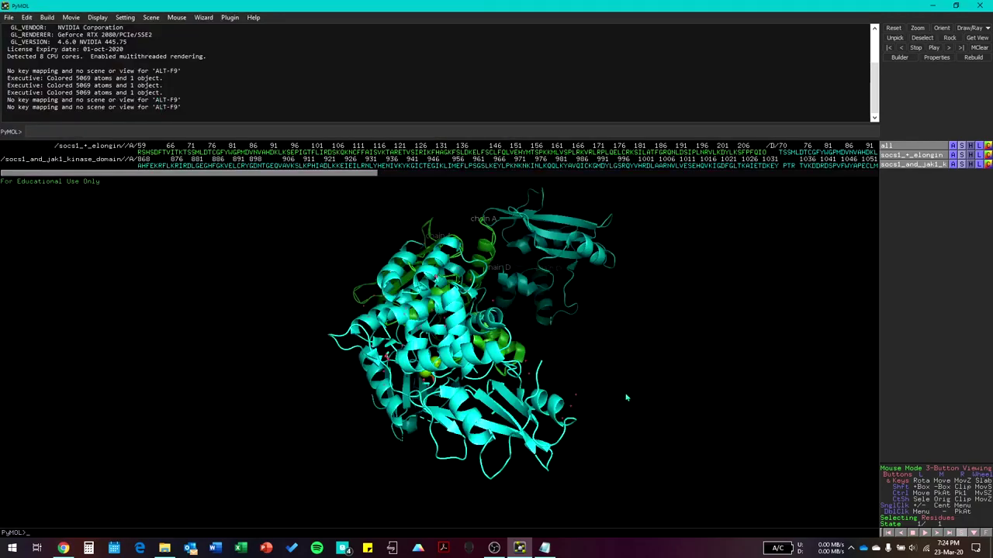
left_click_drag(649, 291, 465, 304)
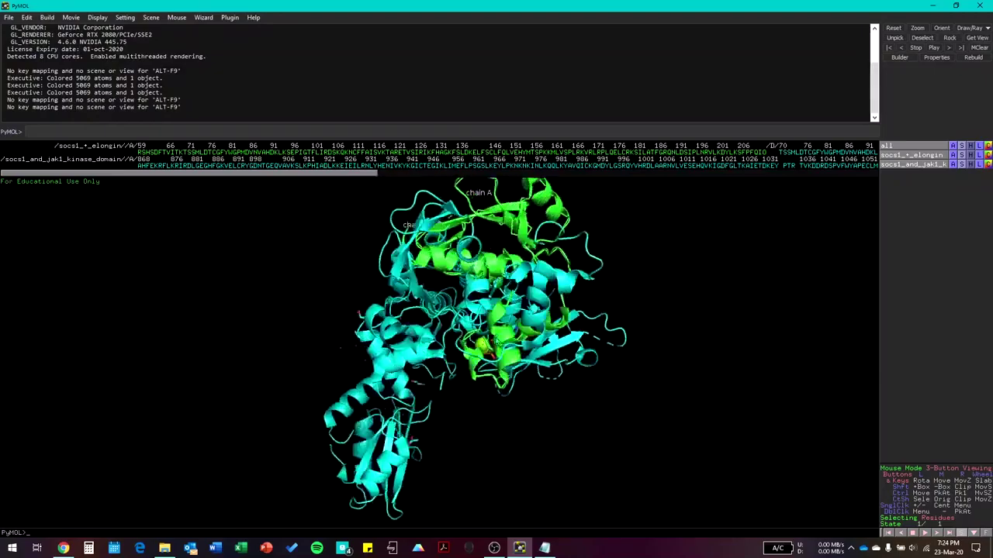
left_click_drag(492, 376, 476, 351)
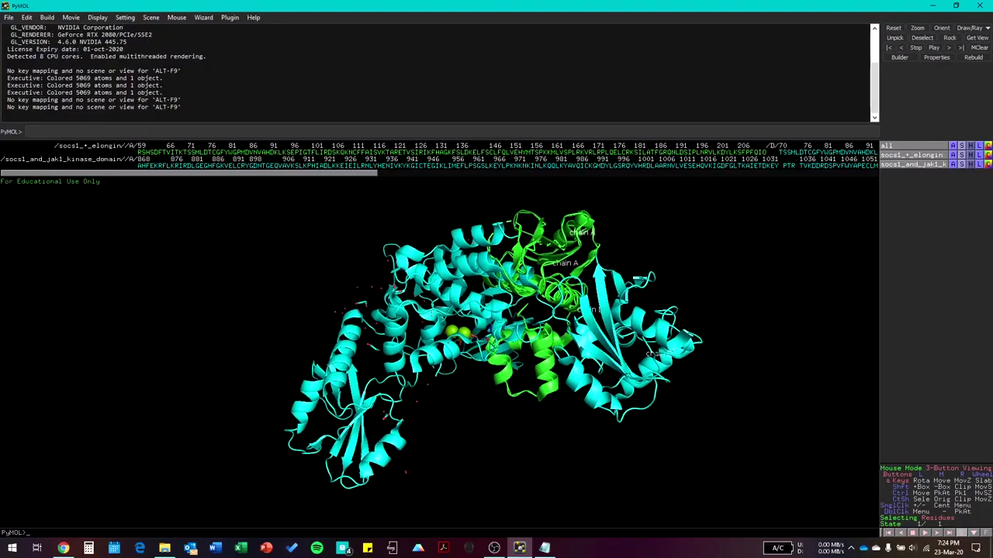
Hide socs1_+_elongin and rotate, zoom and pan to inspect the kinase-domain structure
left_click(925, 157)
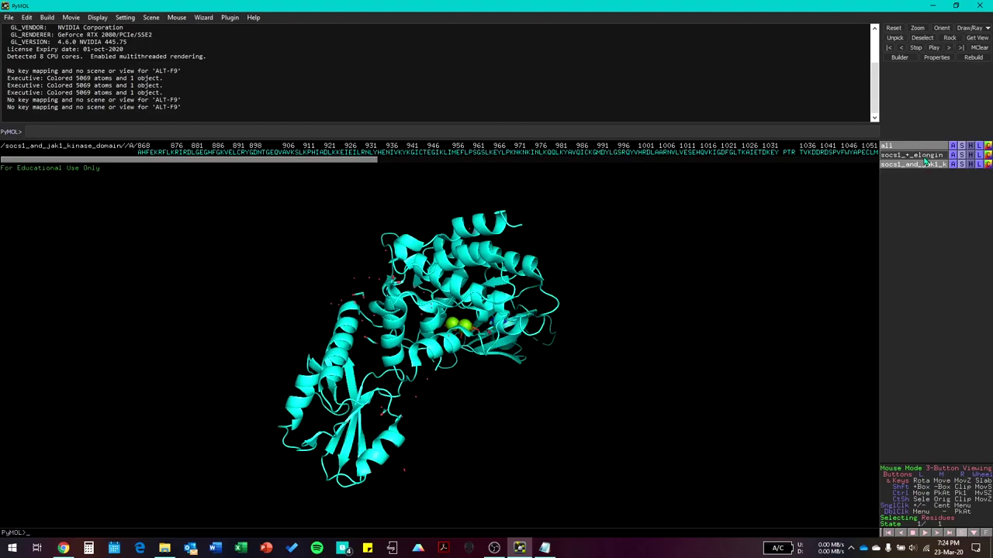
left_click_drag(611, 302, 383, 264)
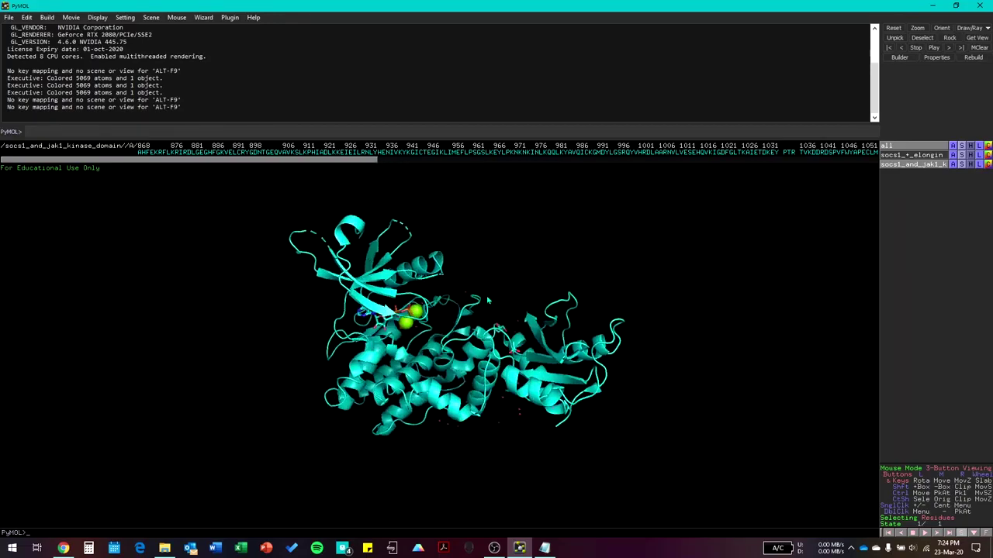
left_click_drag(468, 301, 446, 280)
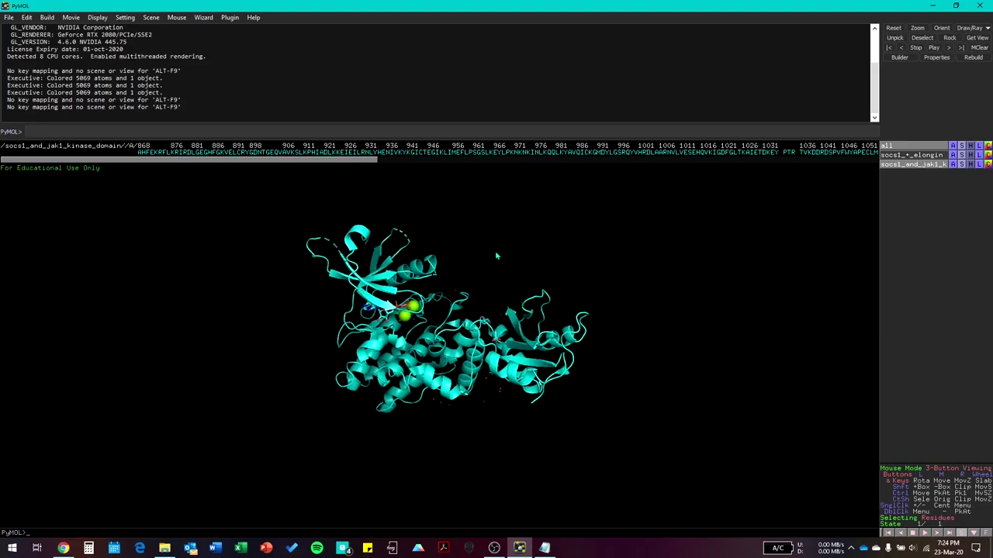
middle_click_drag(497, 255, 503, 279)
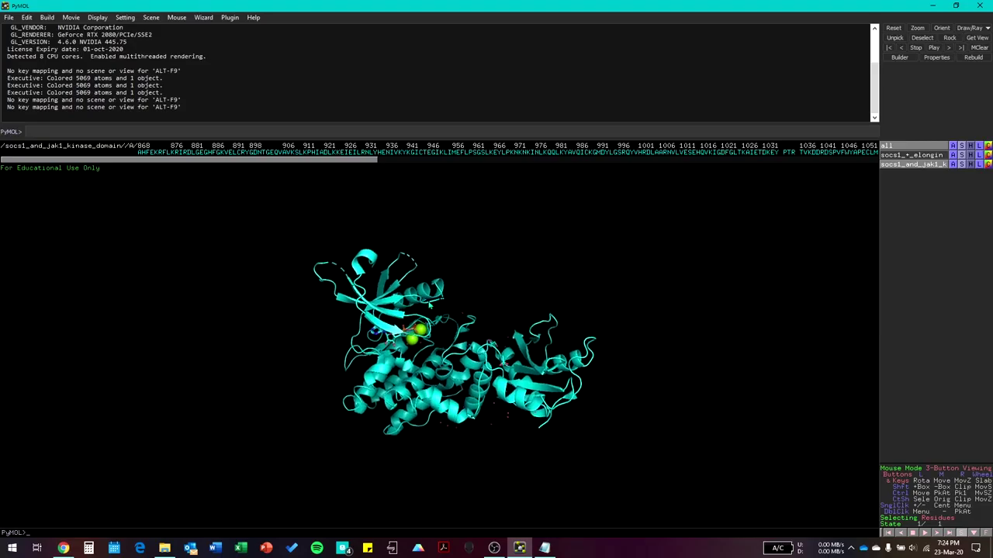
left_click_drag(512, 304, 545, 328)
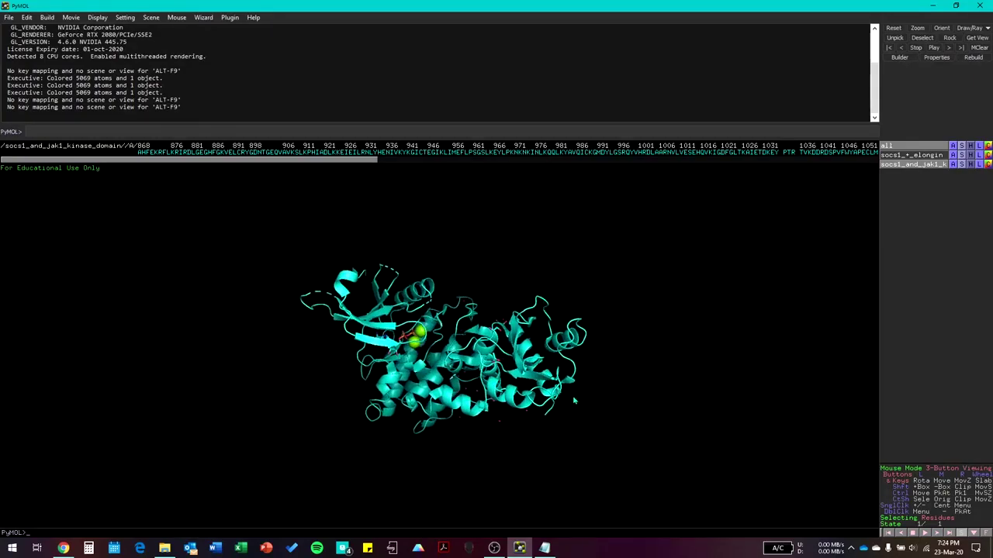
right_click_drag(574, 400, 569, 474)
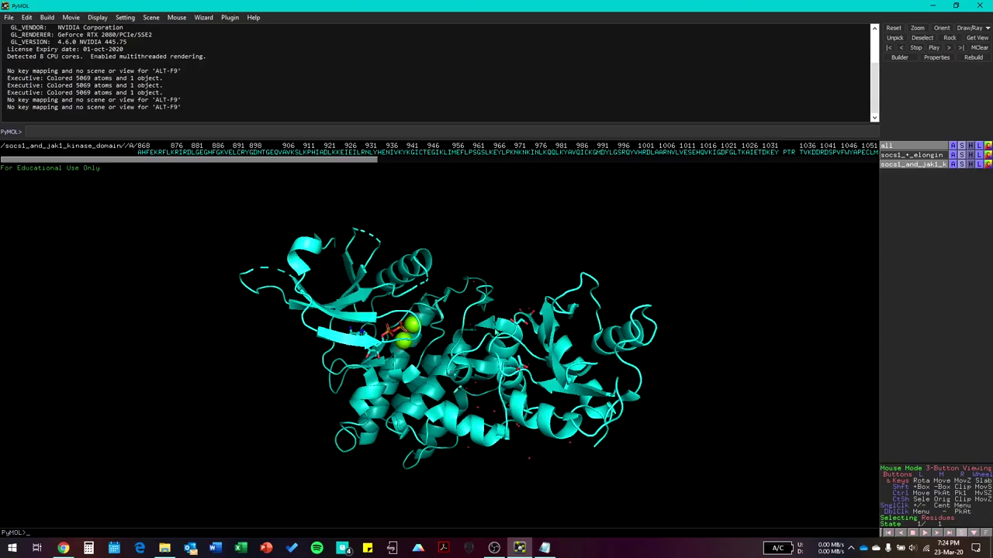
mouse_move(569, 465)
middle_mouse_down()
mouse_move(432, 459)
mouse_move(658, 452)
mouse_move(501, 454)
mouse_move(561, 452)
middle_mouse_up()
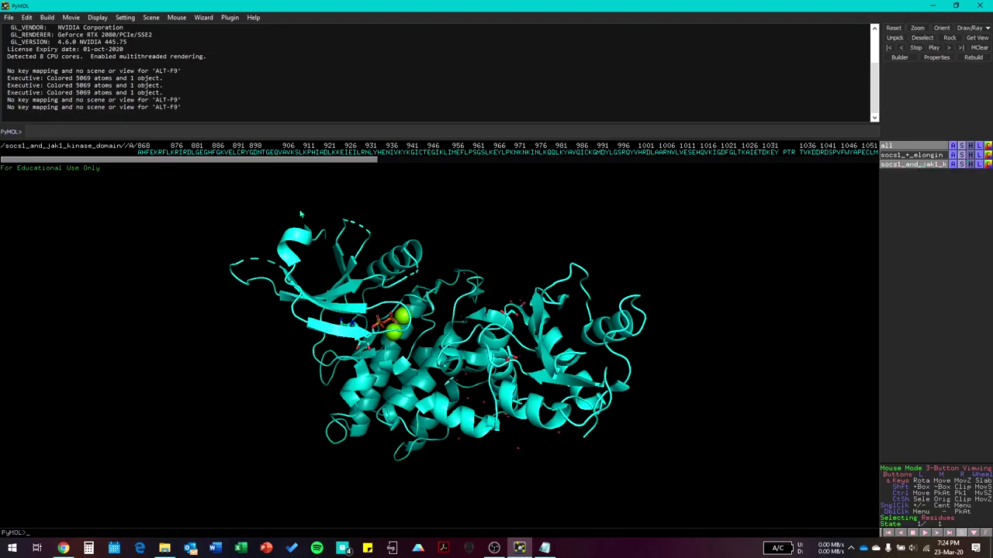
left_click_drag(284, 162, 212, 179)
Scroll down the 6C7Y entry page to its macromolecules list (JAK1 chain A, SOCS1 chain B)
left_click(63, 548)
scroll(530, 359, "down", 2)
scroll(530, 358, "down", 5)
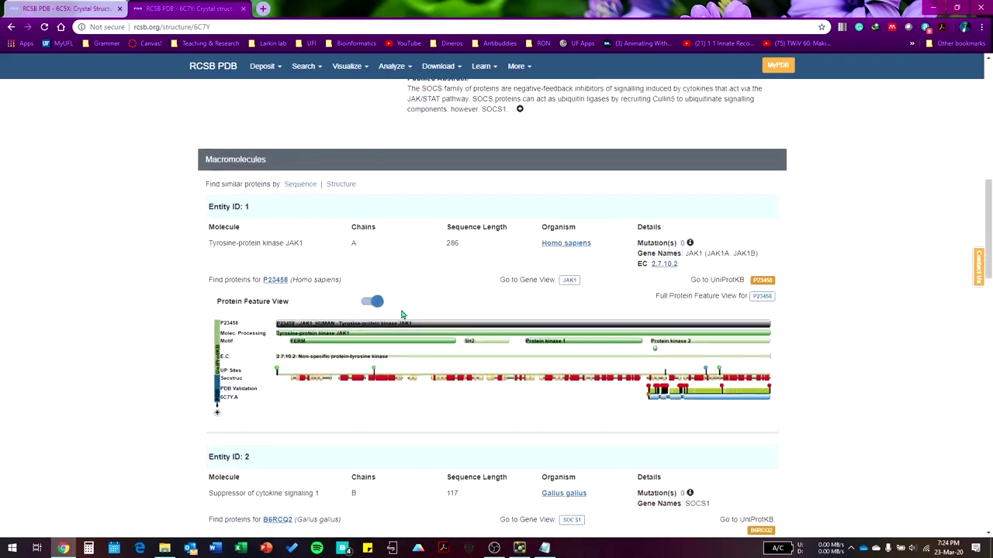
scroll(339, 279, "down", 2)
scroll(338, 281, "down", 1)
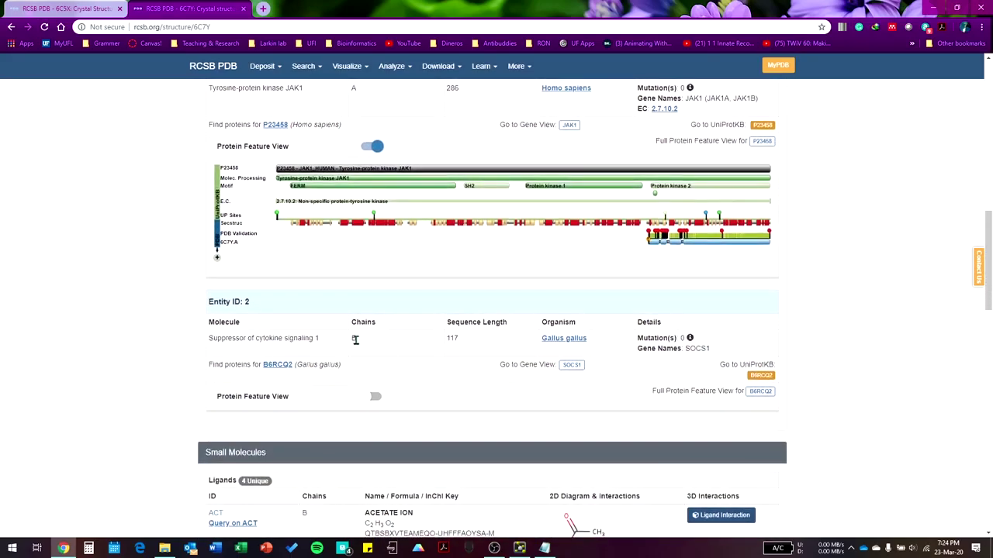
Remove the JAK1 kinase residues in two passes, leaving only SOCS1 chain B
left_click(518, 548)
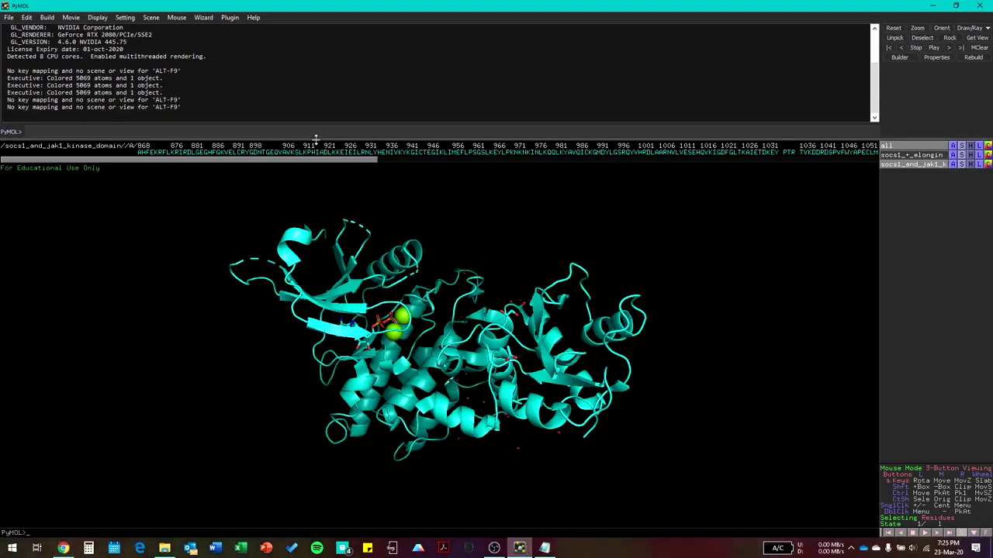
left_click_drag(140, 154, 791, 157)
left_click_drag(344, 164, 506, 181)
right_click(398, 157)
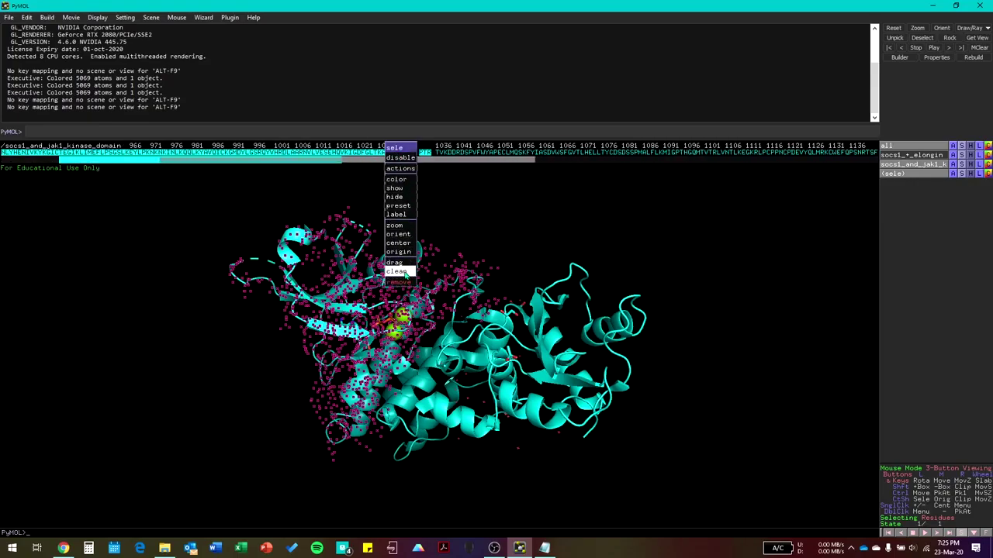
left_click(401, 279)
left_click_drag(365, 164, 797, 154)
right_click(796, 155)
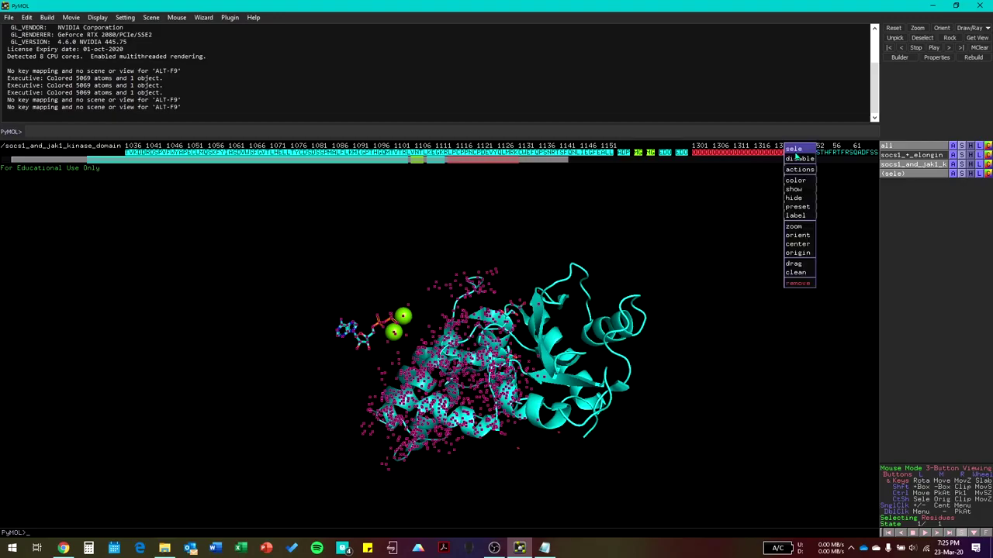
left_click(798, 284)
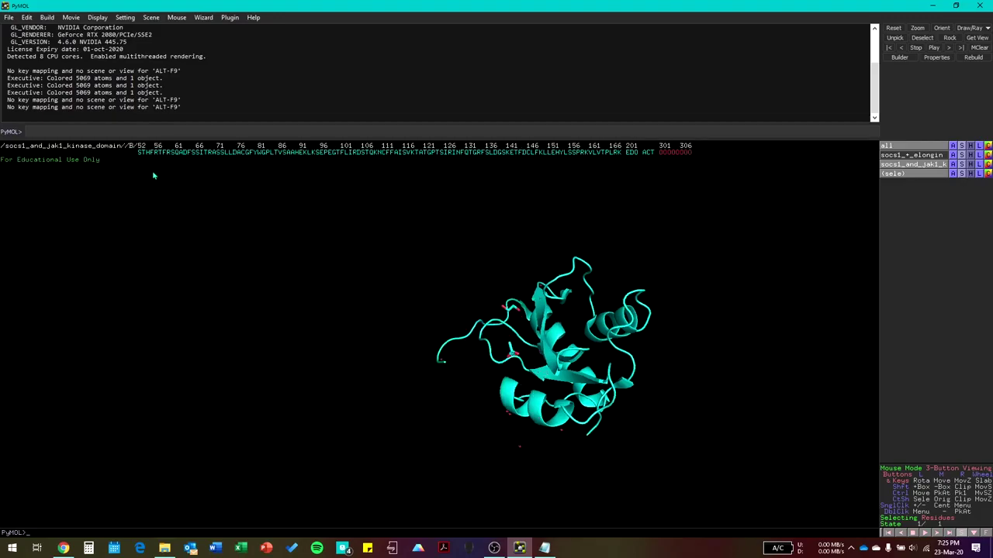
left_click(63, 548)
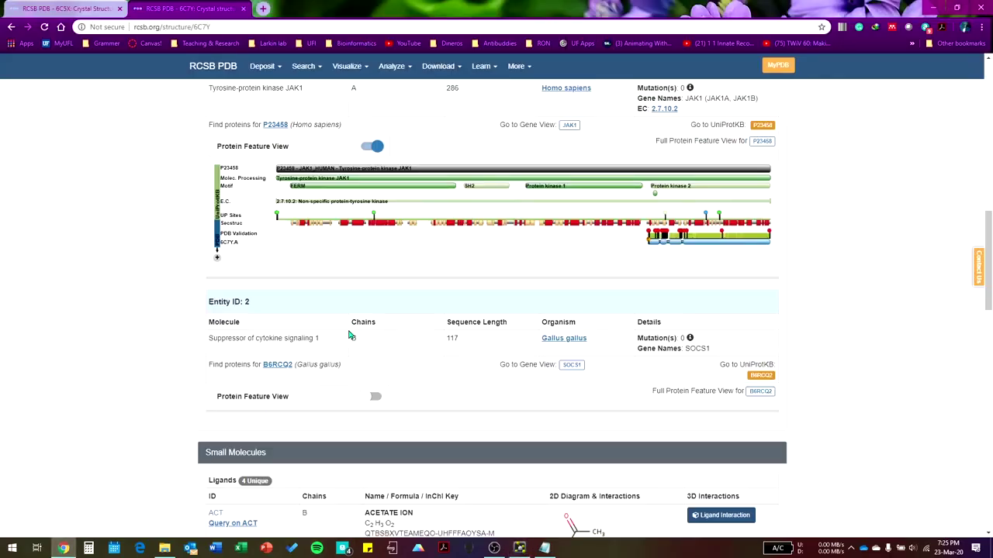
Show socs1_+_elongin again and fit both structures into the view
left_click(519, 549)
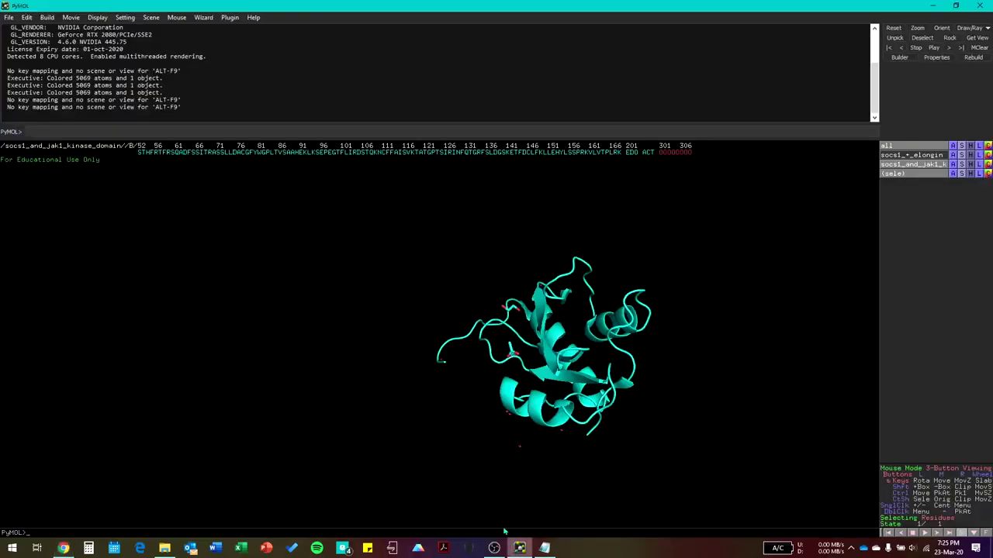
left_click(916, 156)
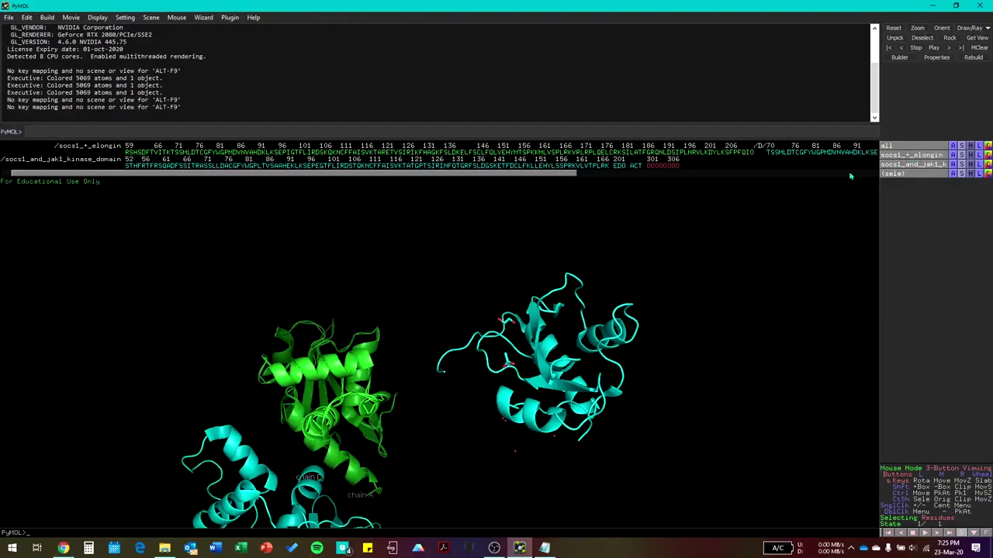
mouse_move(816, 187)
left_mouse_down()
mouse_move(399, 439)
mouse_move(417, 390)
mouse_move(411, 364)
left_mouse_up()
middle_click_drag(411, 365, 469, 332)
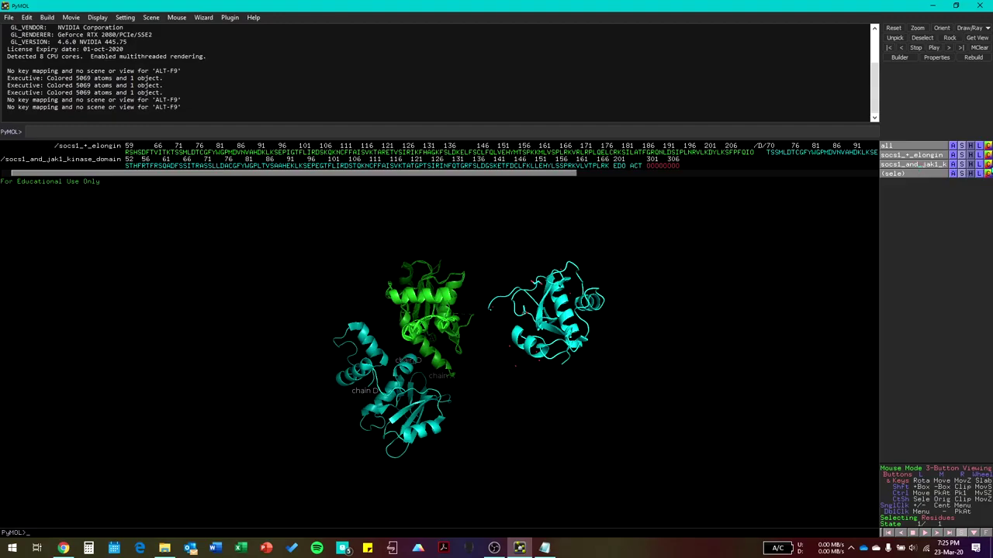
Colour the SOCS1 chain object green and socs1_+_elongin red
left_click(988, 164)
mouse_move(971, 245)
left_click(923, 246)
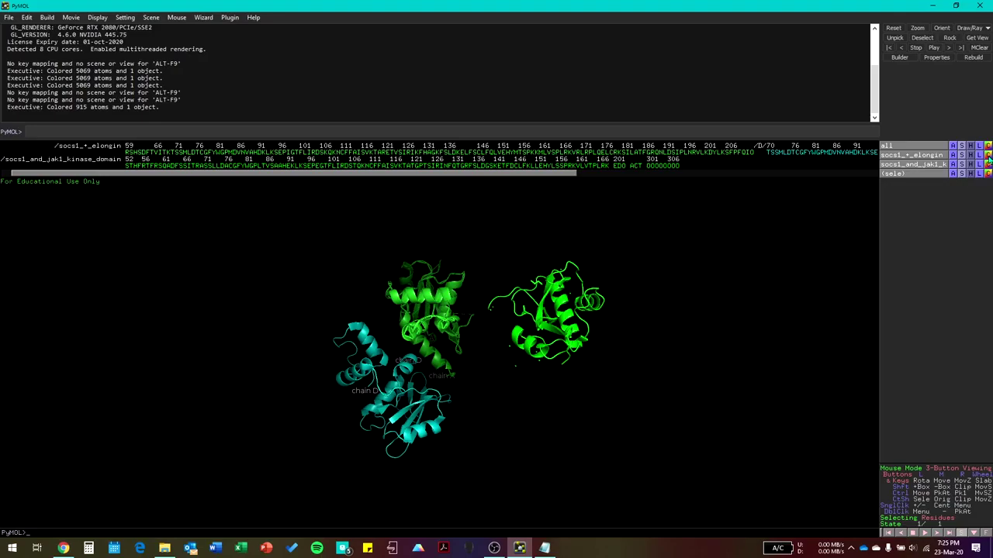
left_click(988, 155)
mouse_move(962, 223)
left_click(922, 226)
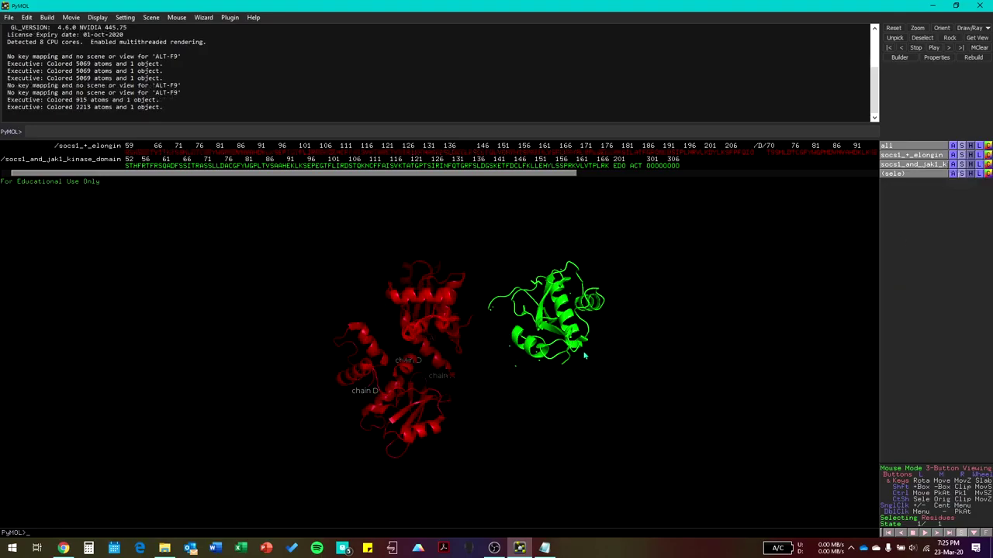
left_click_drag(494, 344, 522, 375)
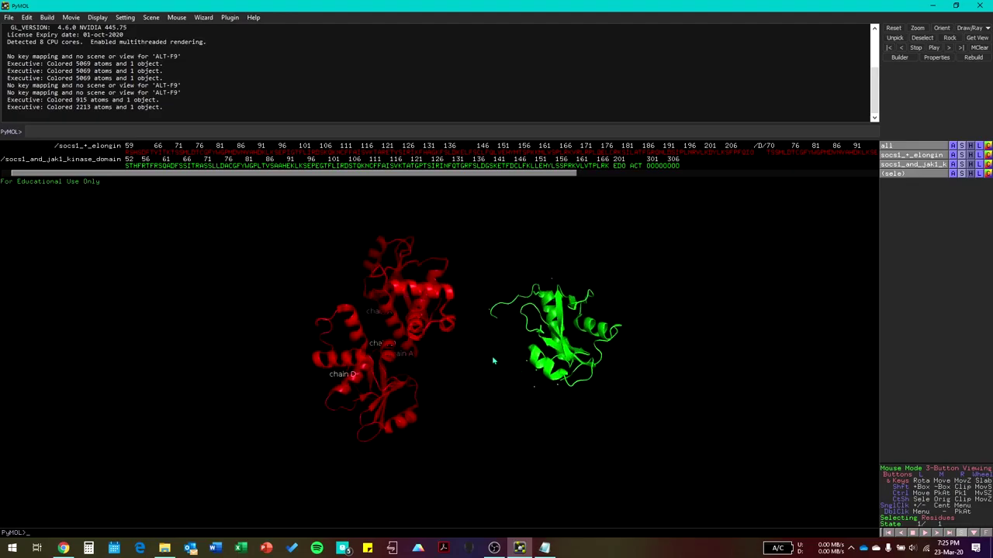
Toggle the green SOCS1 object's visibility on and off to compare structures
left_click(939, 166)
left_click(939, 166)
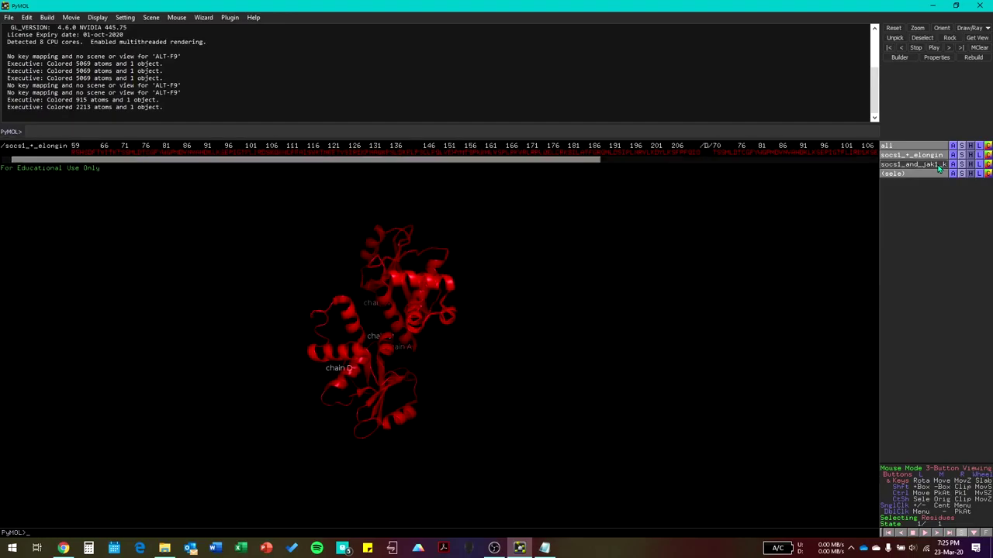
left_click(937, 166)
left_click(937, 166)
left_click(936, 166)
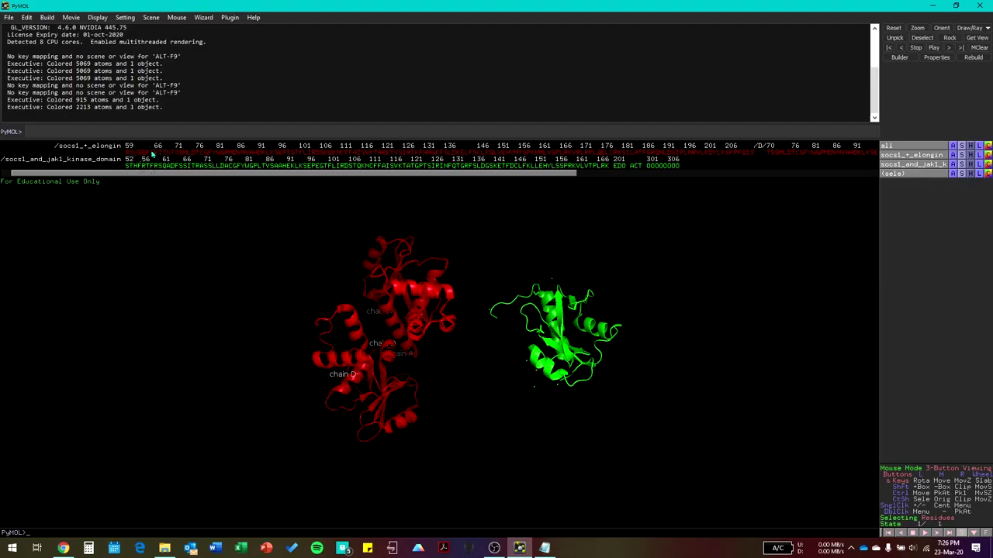
left_click_drag(252, 175, 159, 188)
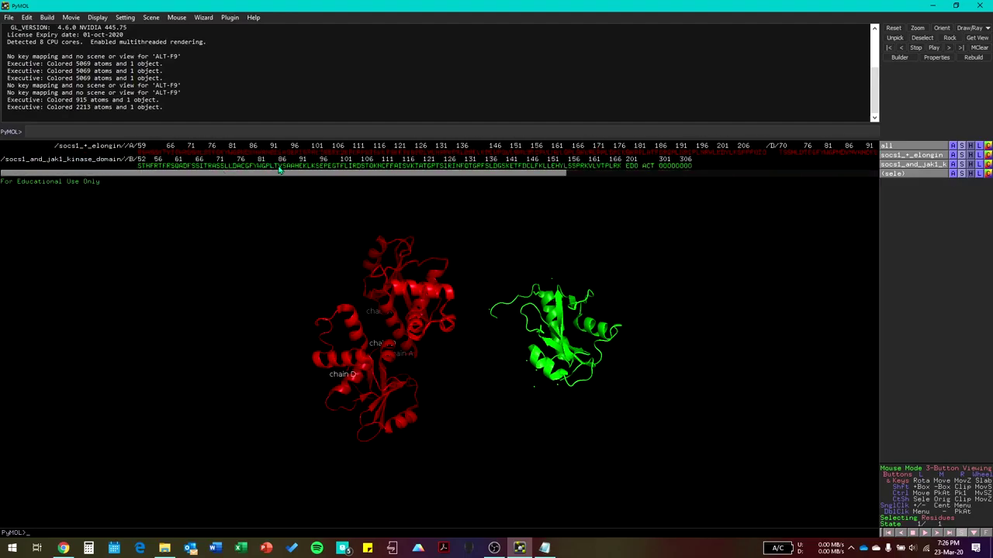
Align the green SOCS1 object to socs1_+_elongin (RMS 0.622 over 86 atoms)
left_click(953, 164)
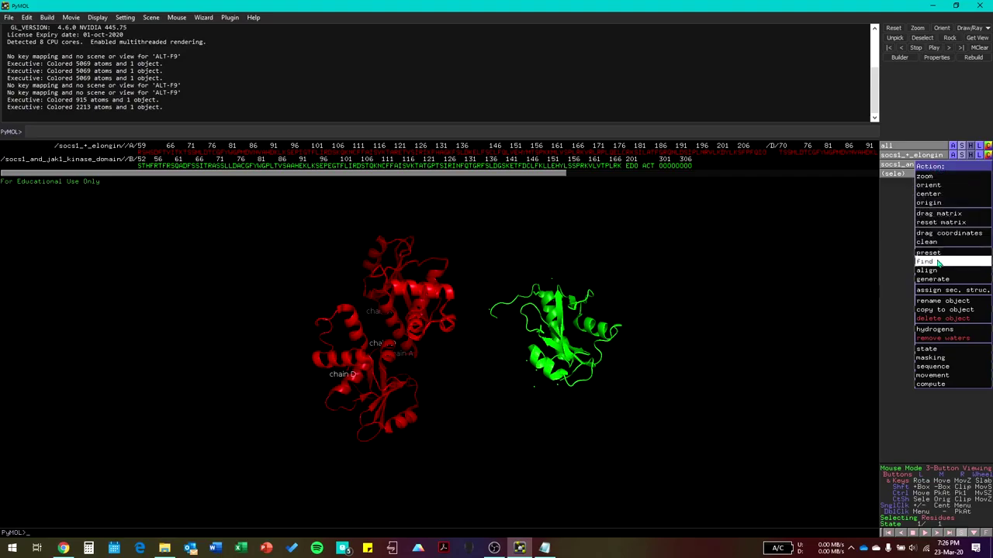
mouse_move(940, 272)
mouse_move(908, 275)
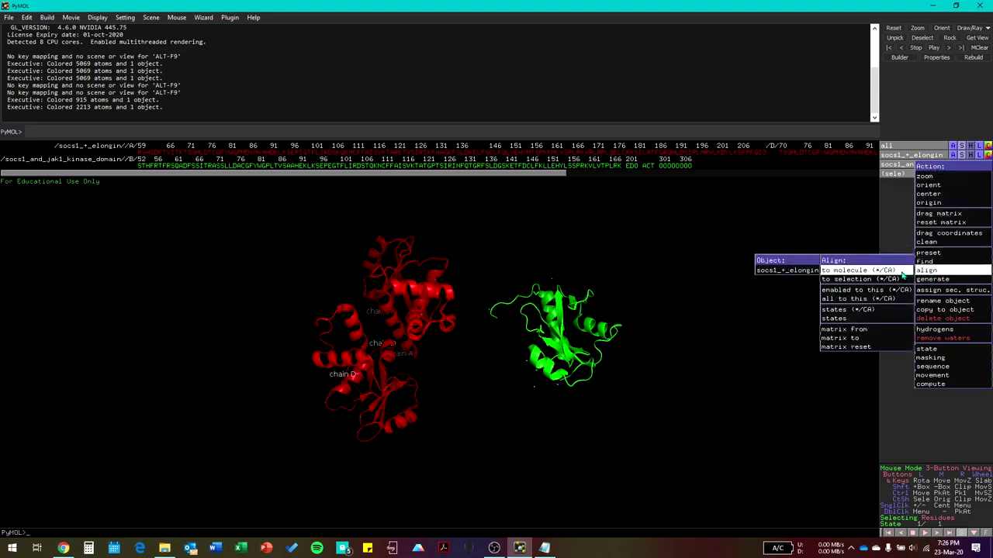
left_click(787, 273)
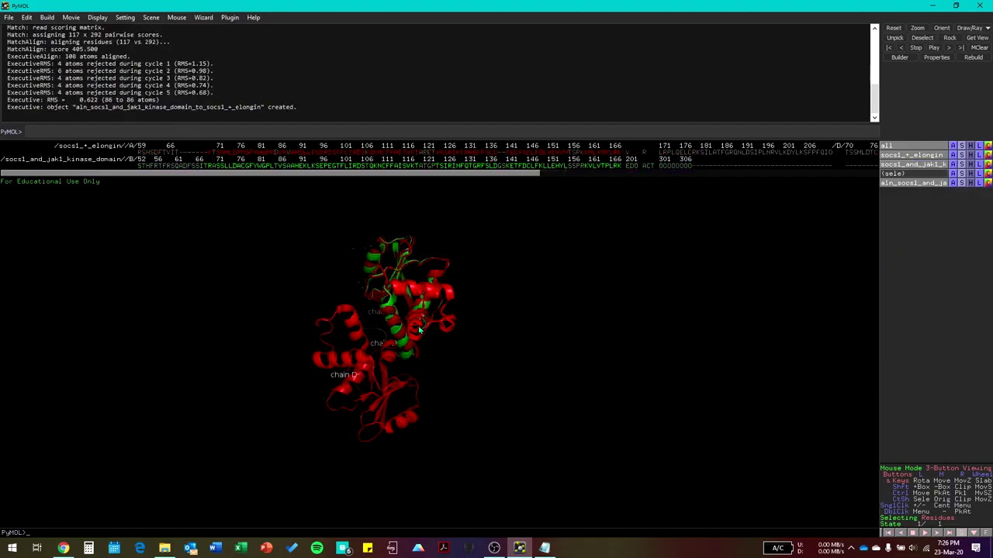
left_click_drag(363, 357, 456, 342)
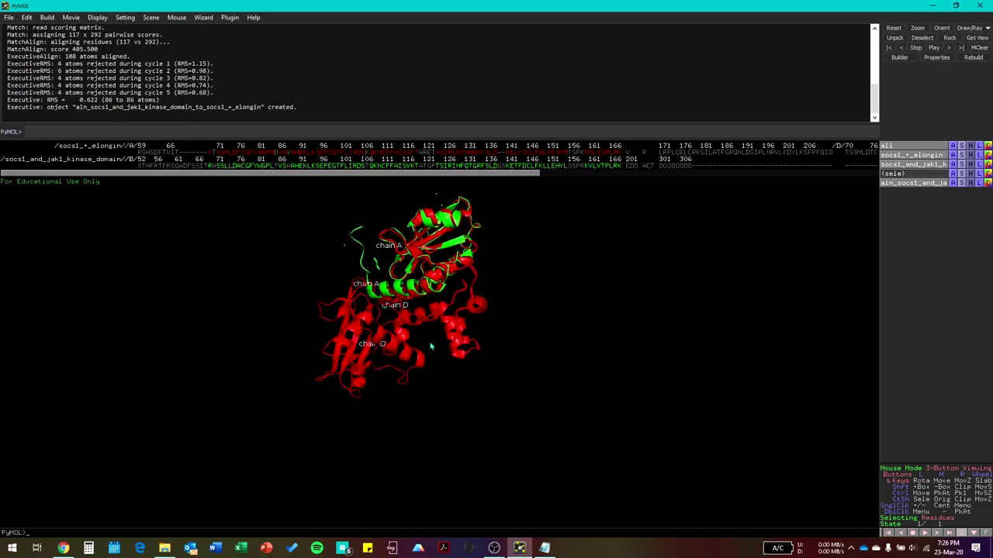
left_click_drag(448, 278, 432, 275)
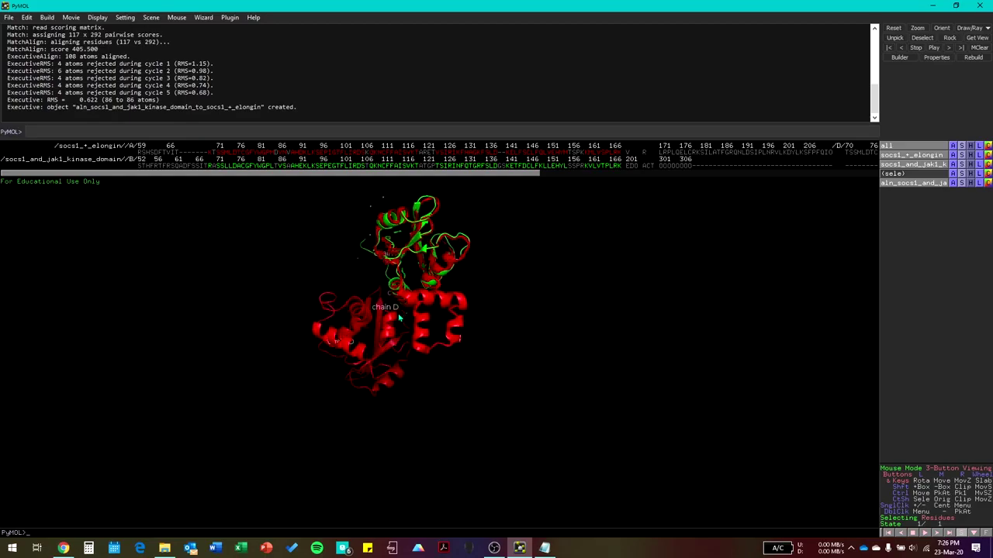
left_click_drag(399, 316, 436, 341)
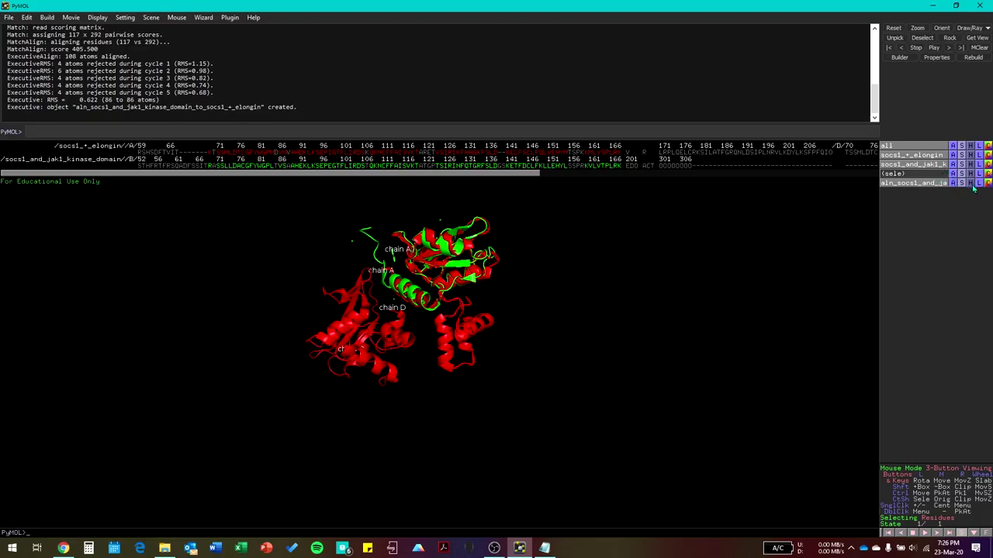
left_click(931, 184)
left_click(931, 184)
left_click(926, 184)
left_click(927, 184)
scroll(585, 425, "up", 5)
left_click_drag(584, 425, 502, 351)
right_click_drag(502, 350, 943, 231)
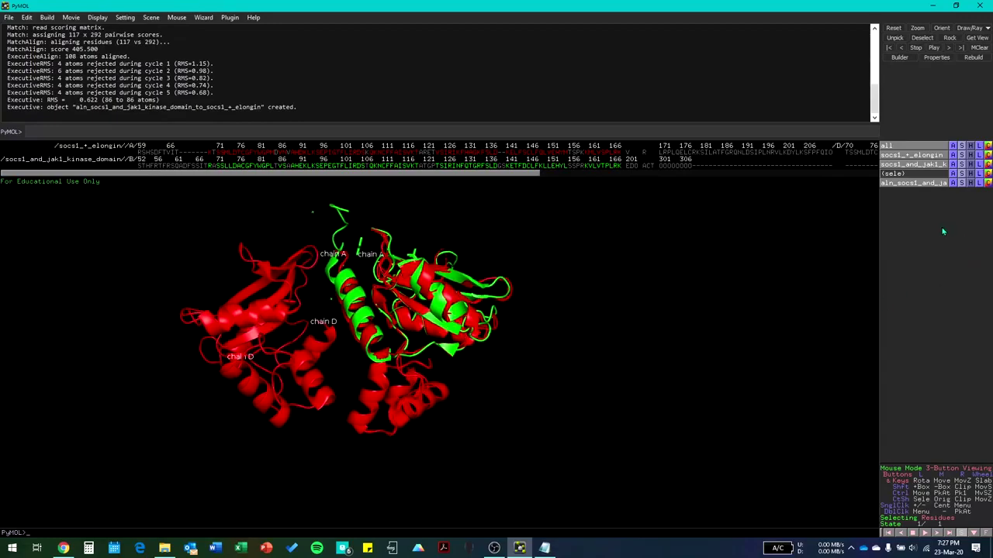
Hide everything on the green SOCS1 object, then show it as a ribbon
left_click(962, 167)
left_click(964, 165)
left_click(970, 167)
left_click(961, 177)
left_click(962, 168)
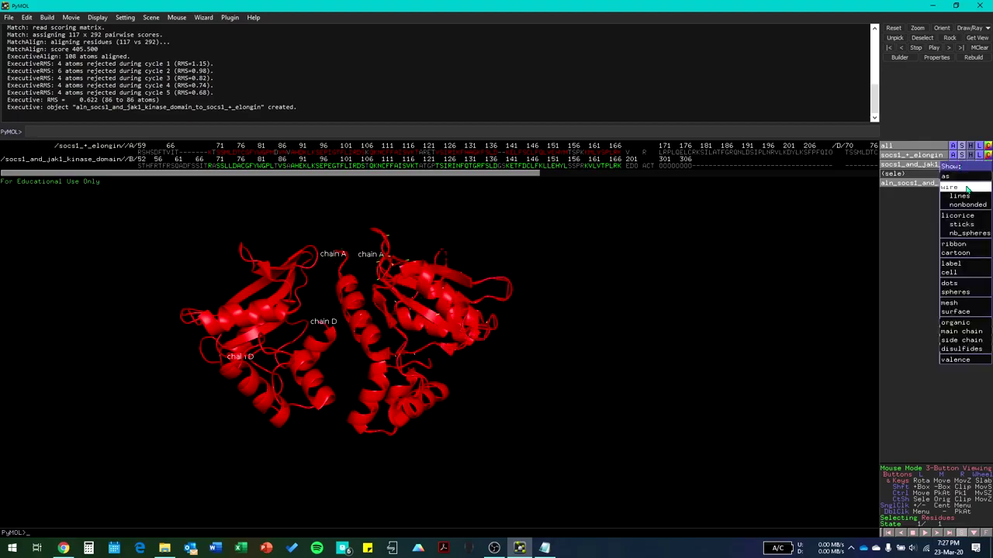
left_click(964, 245)
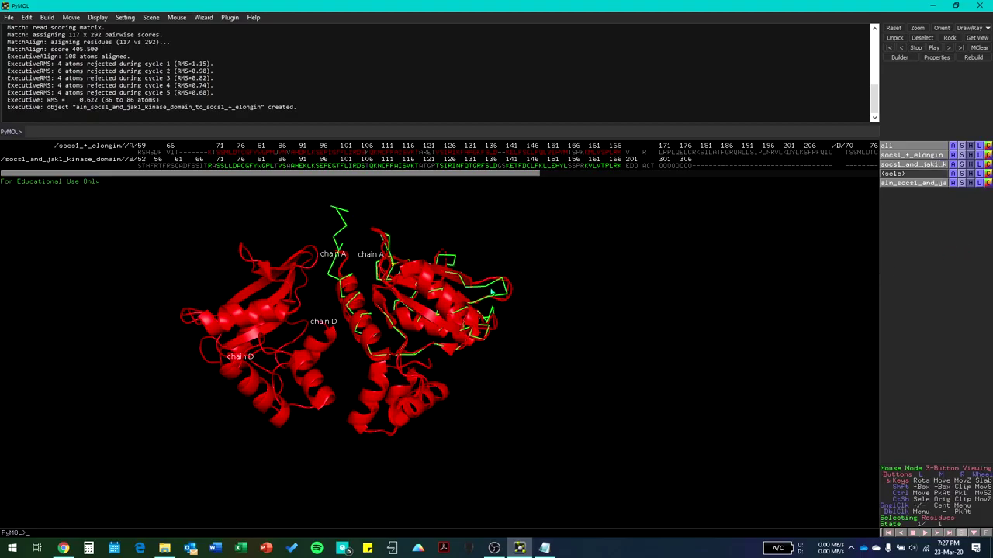
Rotate, zoom and move the view to inspect the green ribbon over red chain A
left_click_drag(493, 293, 516, 295)
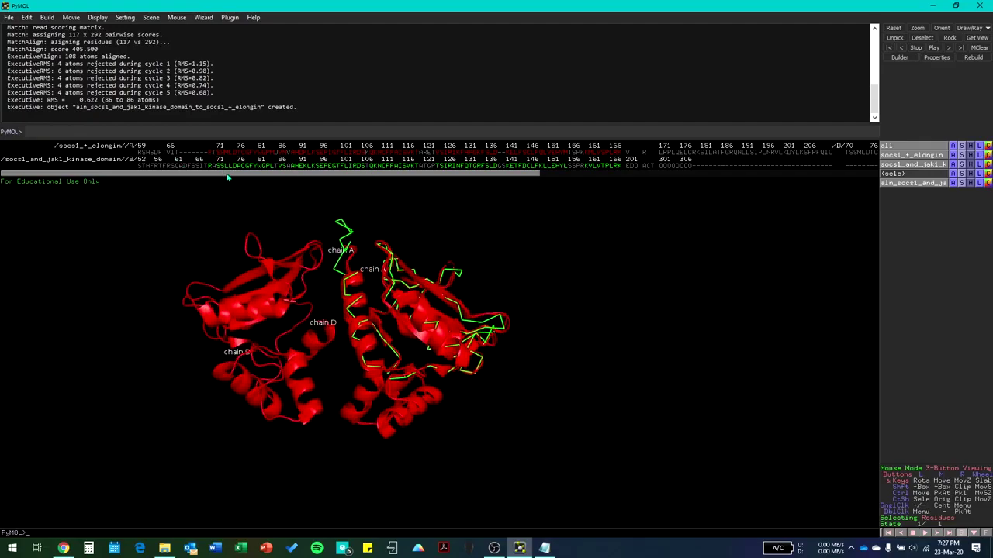
left_click_drag(228, 177, 253, 186)
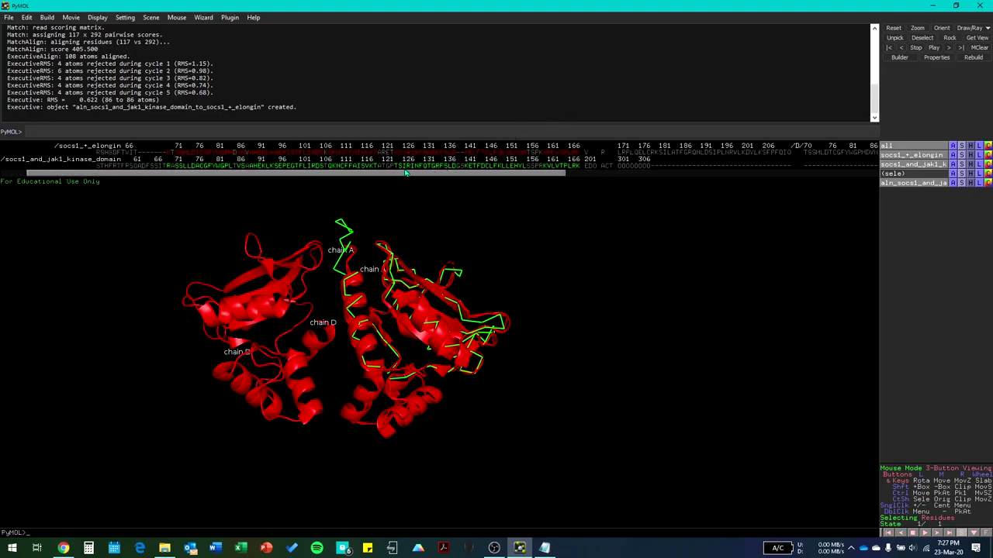
left_click_drag(563, 273, 291, 404)
right_click_drag(290, 404, 100, 489)
middle_click_drag(100, 490, 453, 270)
left_click_drag(500, 288, 472, 231)
left_click_drag(557, 299, 558, 317)
mouse_move(556, 317)
right_mouse_down()
mouse_move(528, 332)
mouse_move(516, 318)
mouse_move(543, 311)
mouse_move(560, 327)
right_mouse_up()
left_click_drag(560, 327, 542, 329)
middle_click_drag(542, 330, 559, 326)
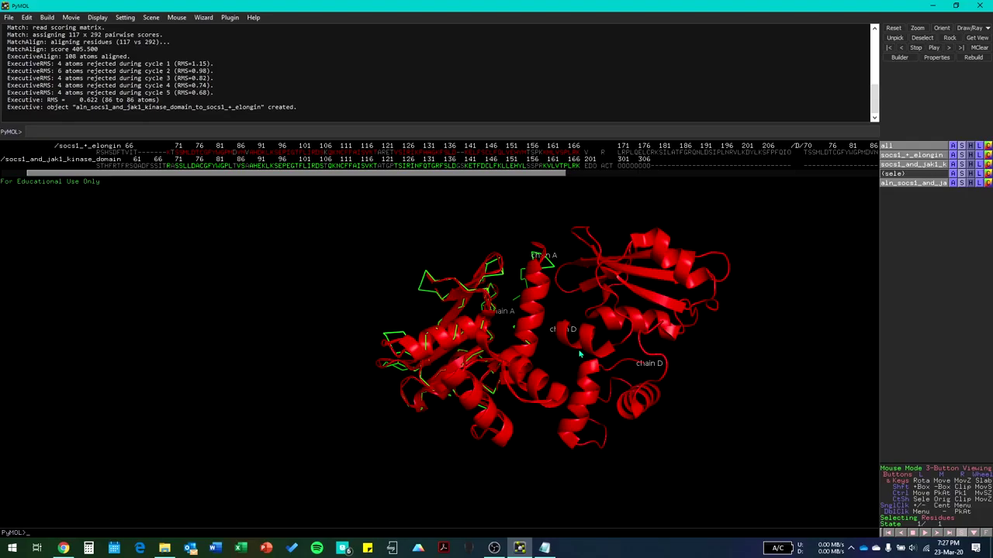
middle_click_drag(665, 278, 597, 284)
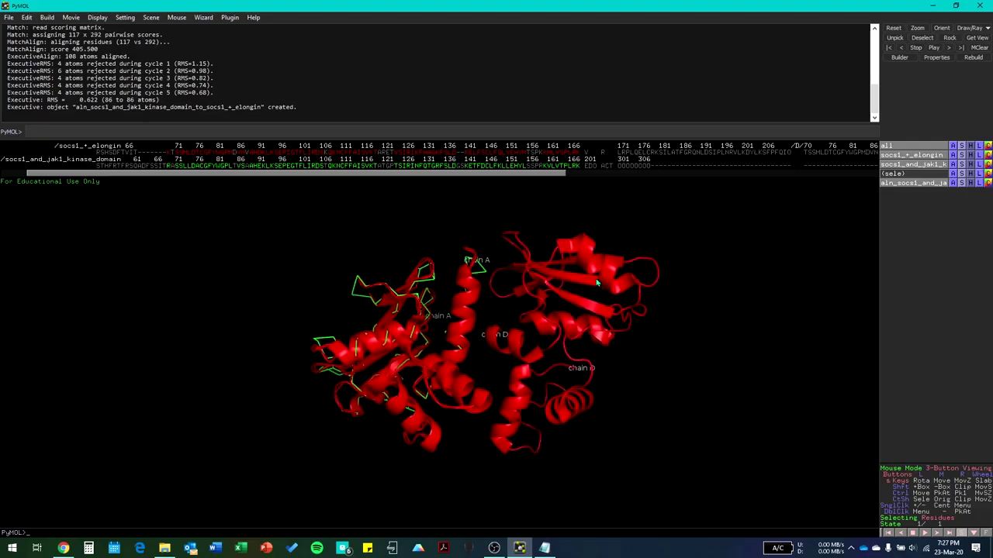